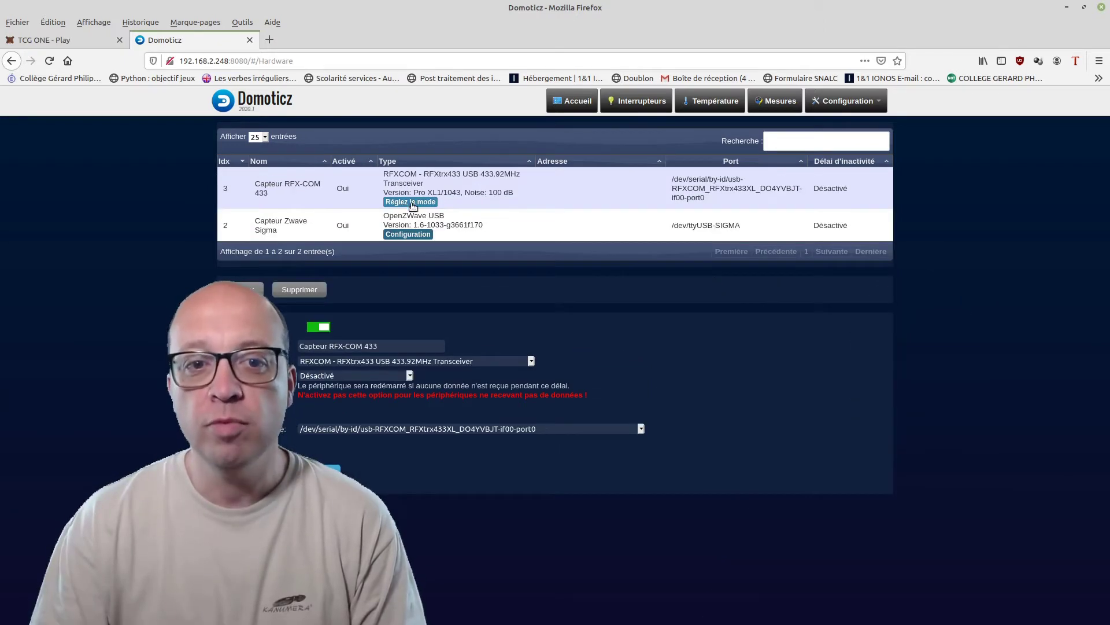
Open the mode settings of the Capteur RFX-COM 433 hardware and go to its firmware upgrade.
{"action": "left_click", "coordinate": [410, 201]}
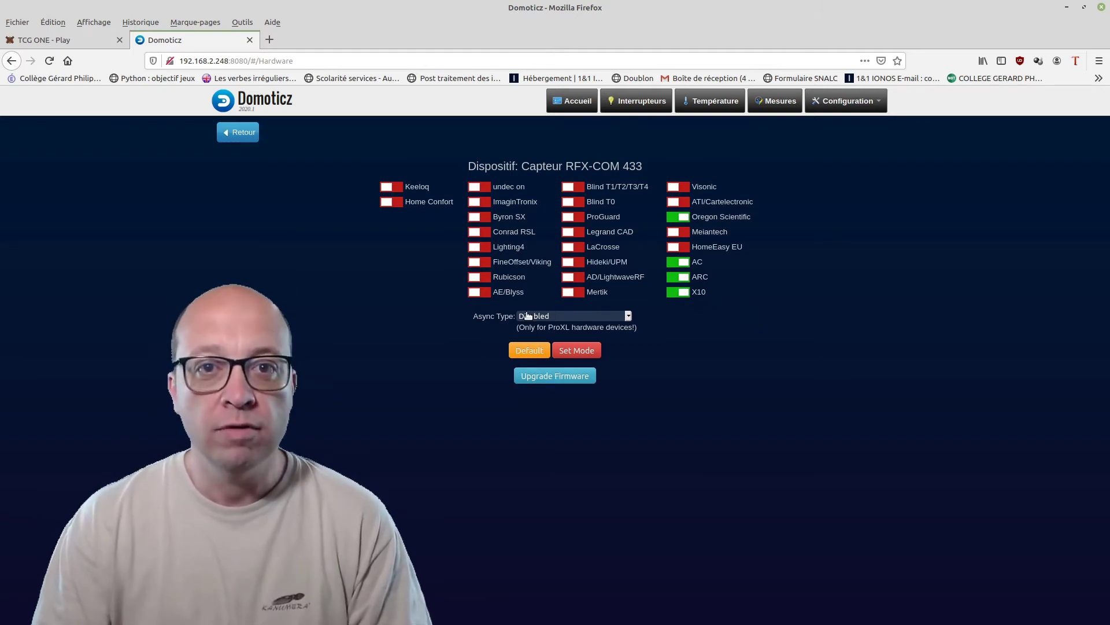
{"action": "left_click", "coordinate": [581, 379]}
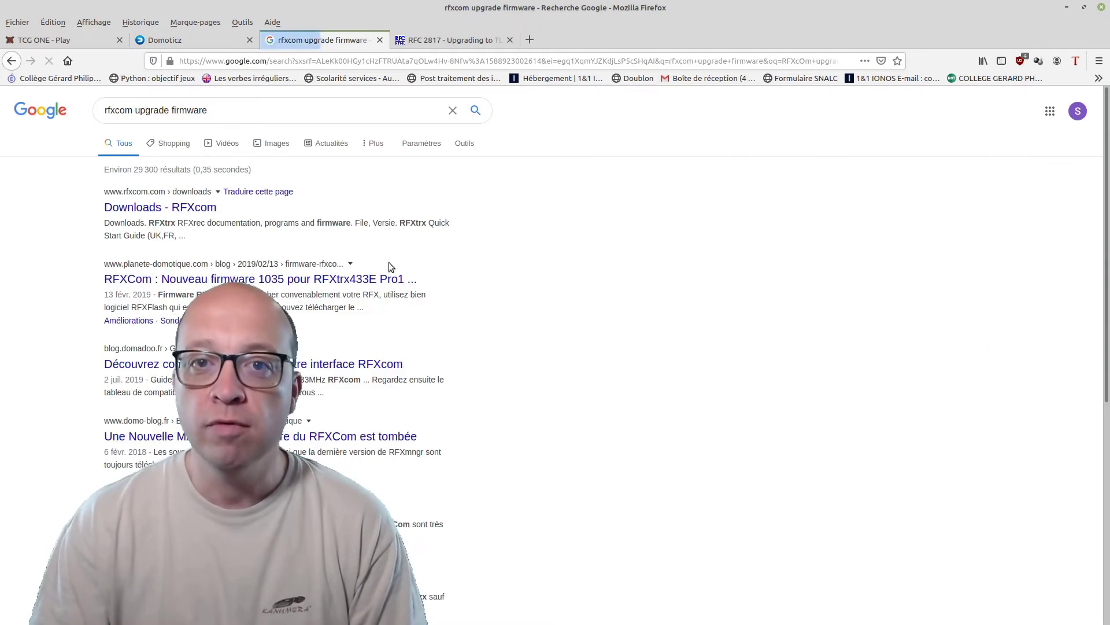
Open the RFXcom Downloads page from the search results in a new tab and read the note under the RFXtrx433XL ProXL1 firmware.
{"action": "right_click", "coordinate": [181, 207]}
{"action": "left_click", "coordinate": [232, 214]}
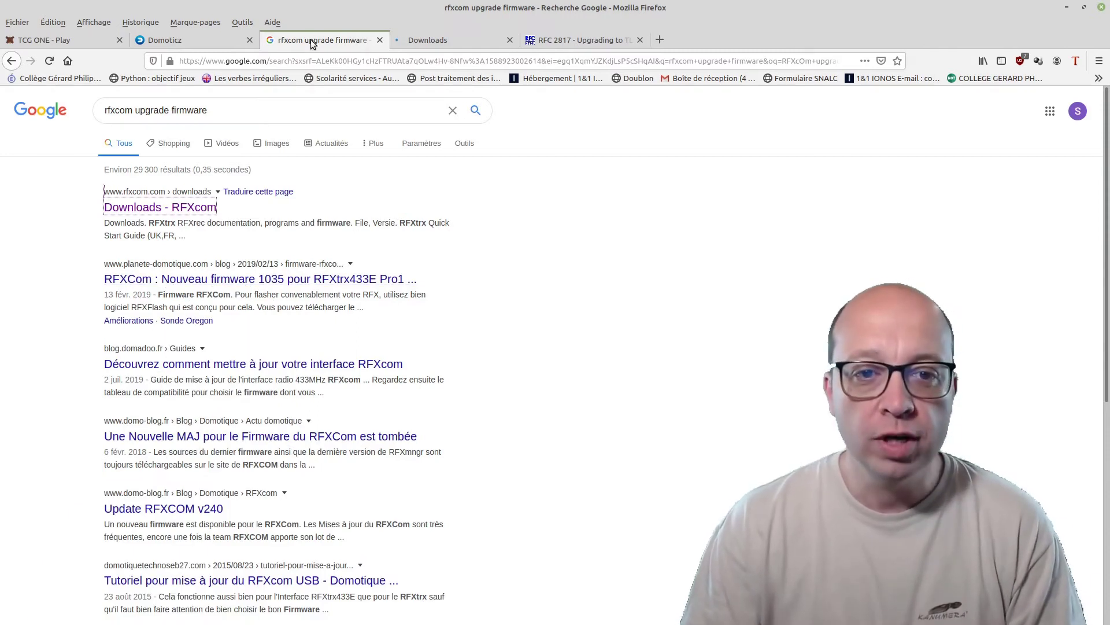
{"action": "left_click", "coordinate": [428, 40]}
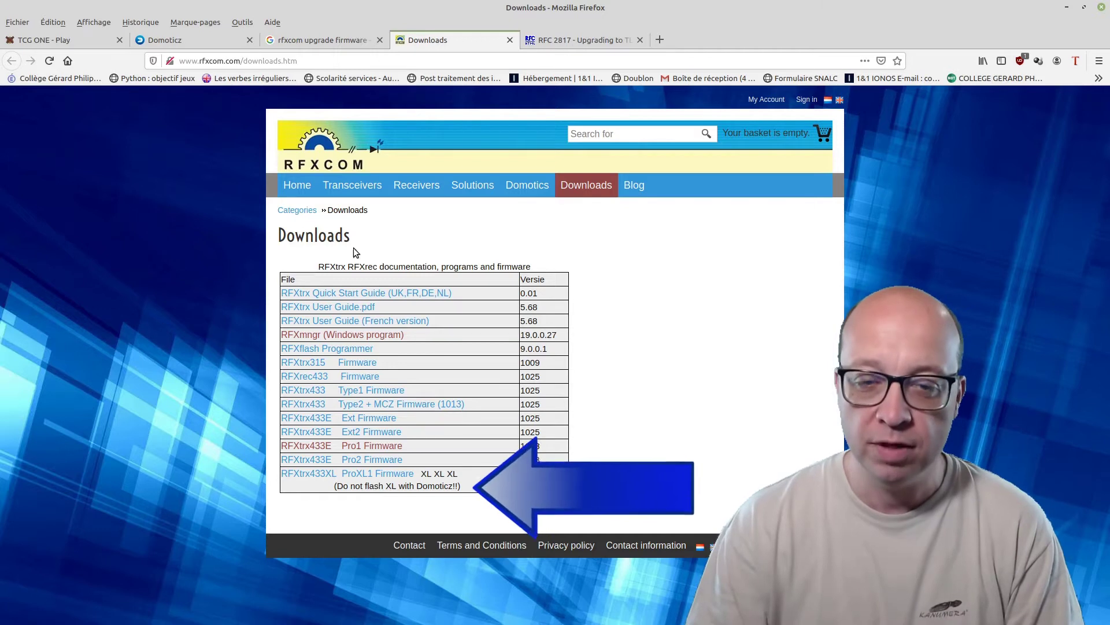
{"action": "left_click_drag", "start_coordinate": [336, 487], "coordinate": [455, 489]}
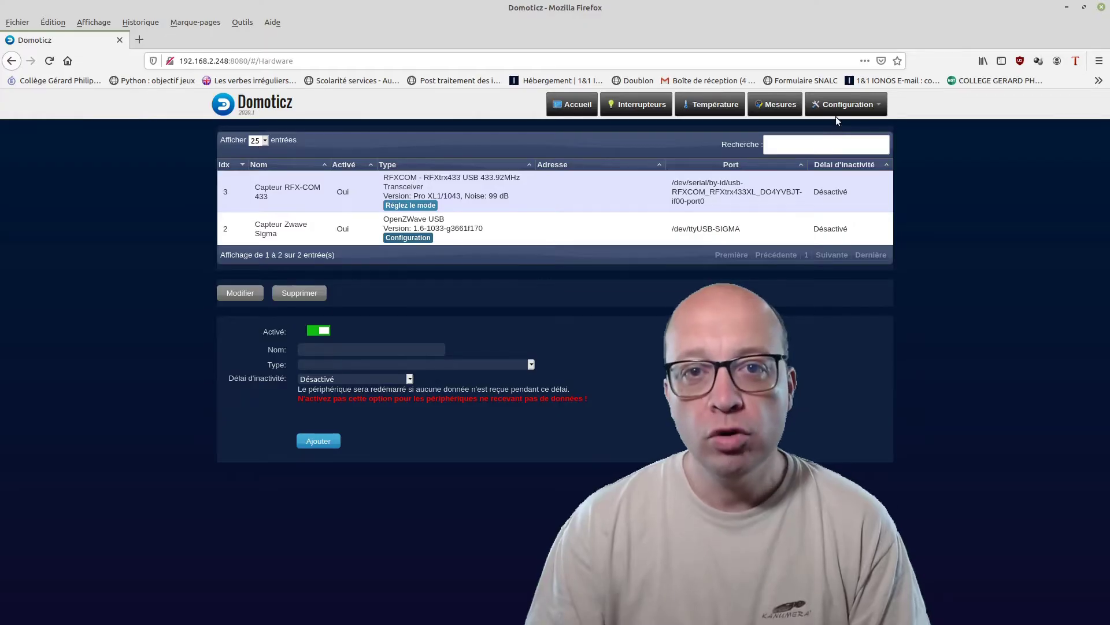
Show the list of all devices and sort it by Idx in descending order.
{"action": "mouse_move", "coordinate": [837, 121]}
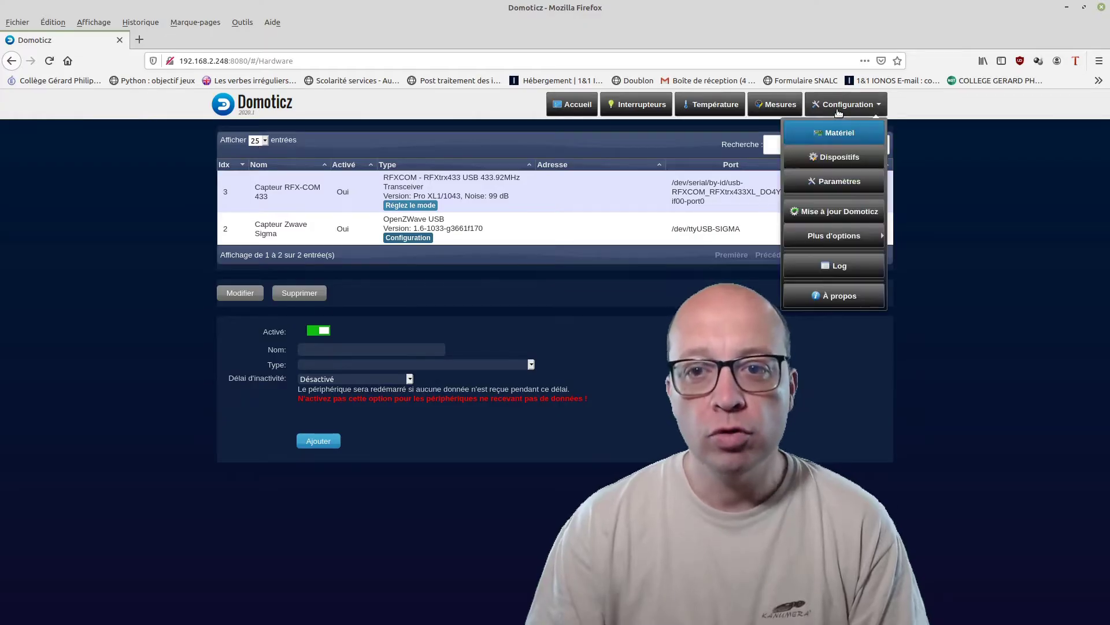
{"action": "left_click", "coordinate": [838, 154]}
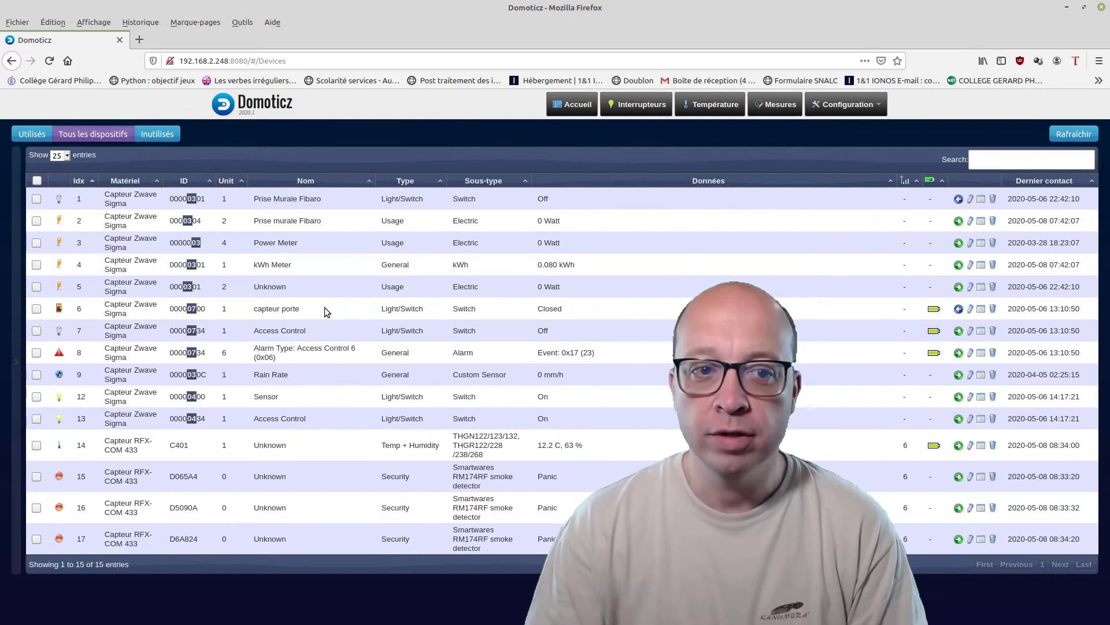
{"action": "left_click", "coordinate": [79, 181]}
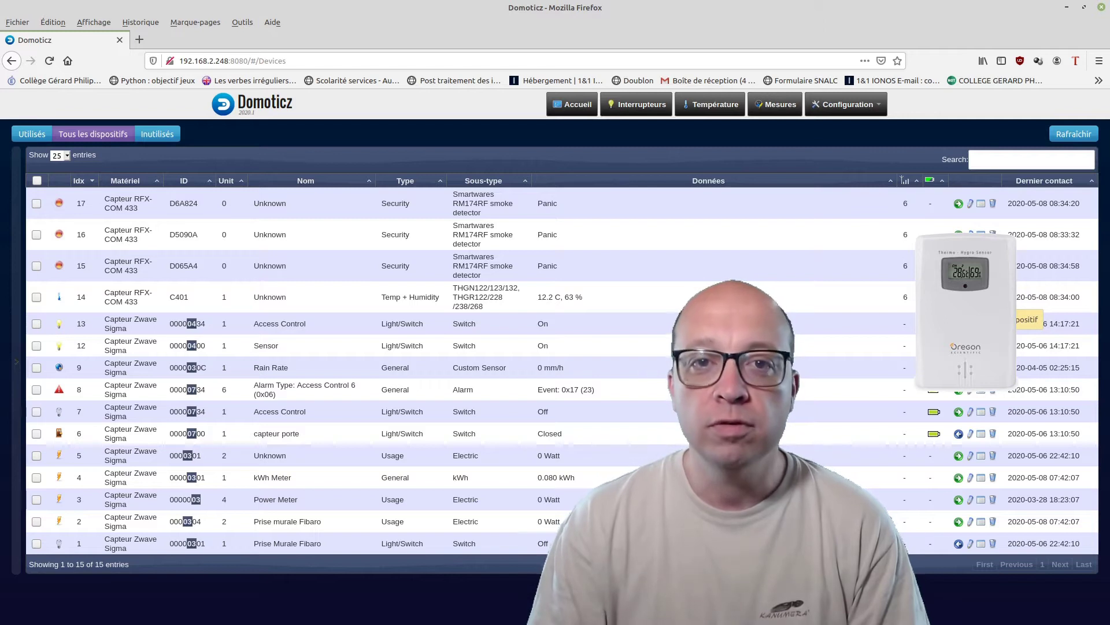
Add the Temp + Humidity sensor C401 (Idx 14) as a device named "Température Frigo Cuisine".
{"action": "left_click", "coordinate": [959, 298]}
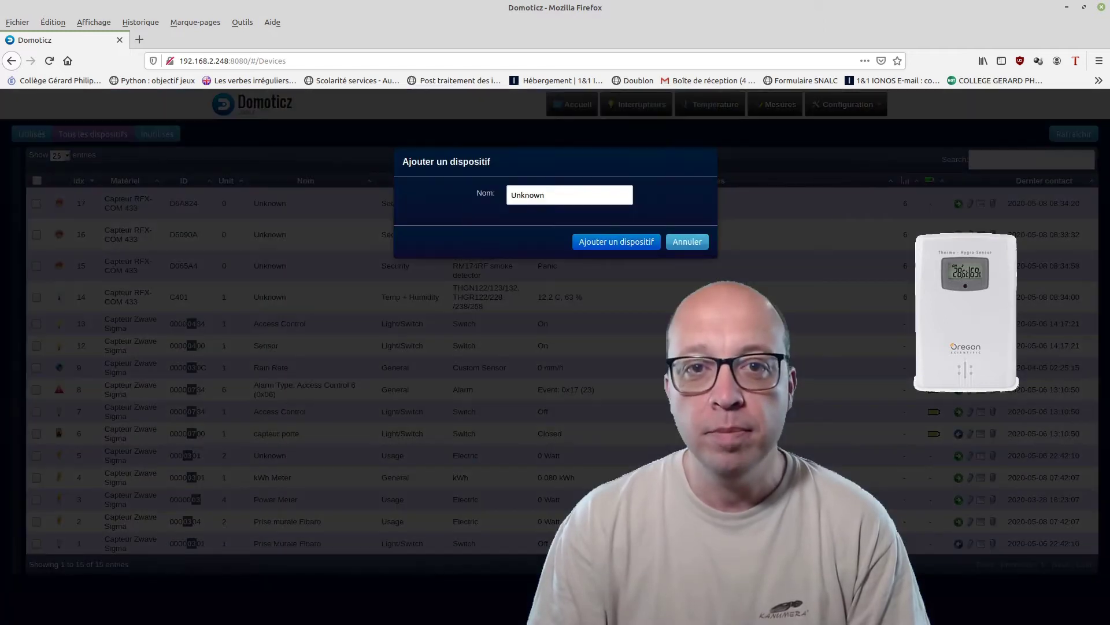
{"action": "double_click", "coordinate": [565, 194]}
{"action": "type", "text": "TEmp"}
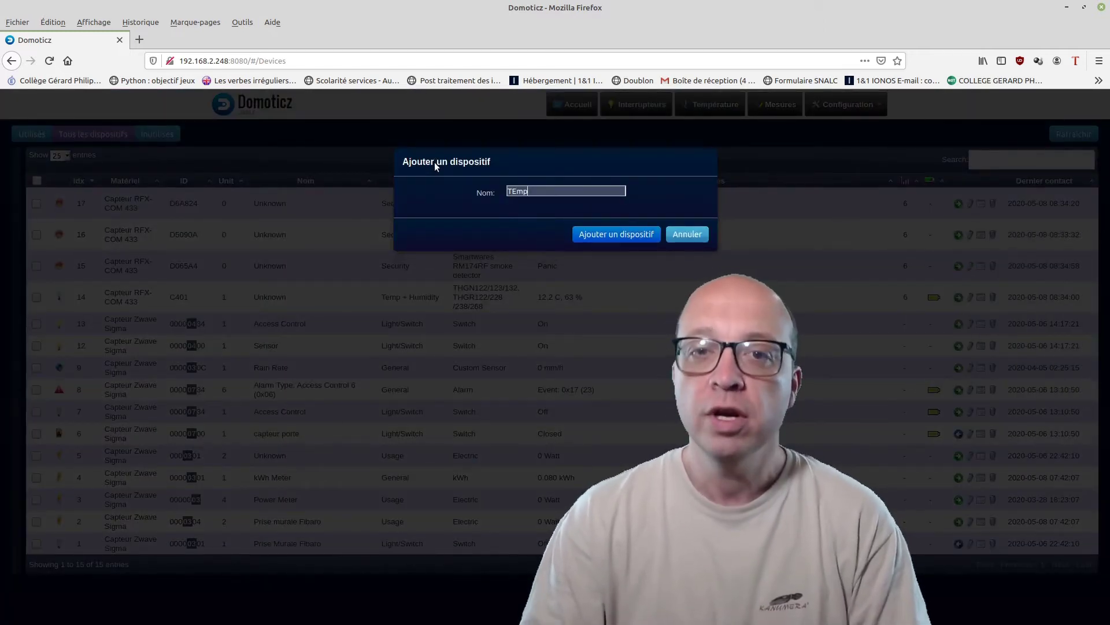
{"action": "type", "text": "érature Frigo"}
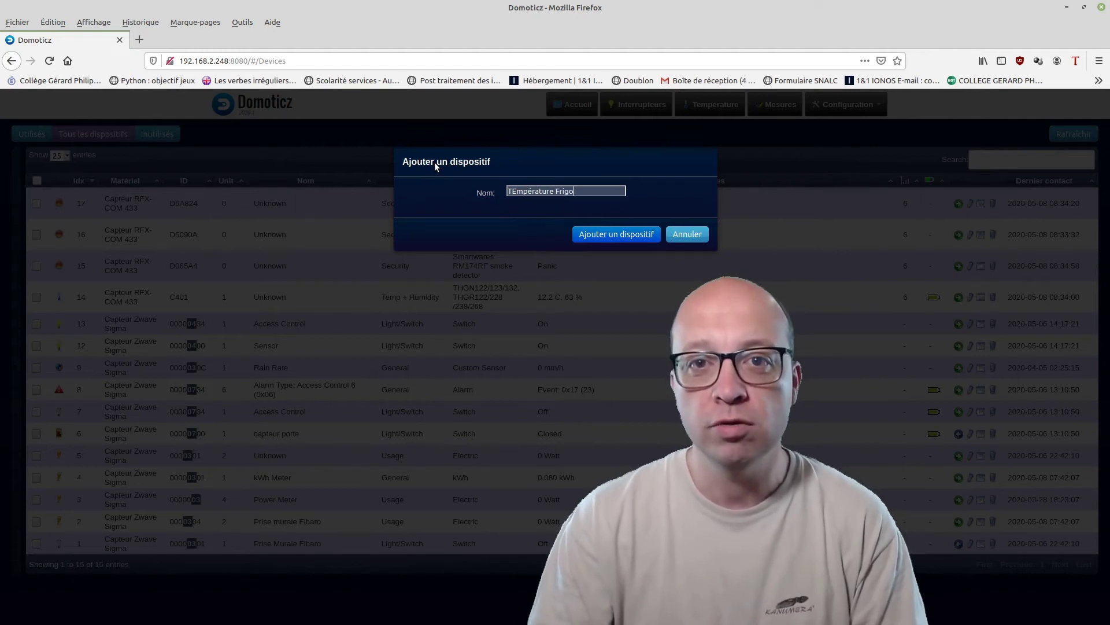
{"action": "type", "text": " Cuisine"}
{"action": "left_click", "coordinate": [511, 191]}
{"action": "key", "text": "Delete"}
{"action": "type", "text": "e"}
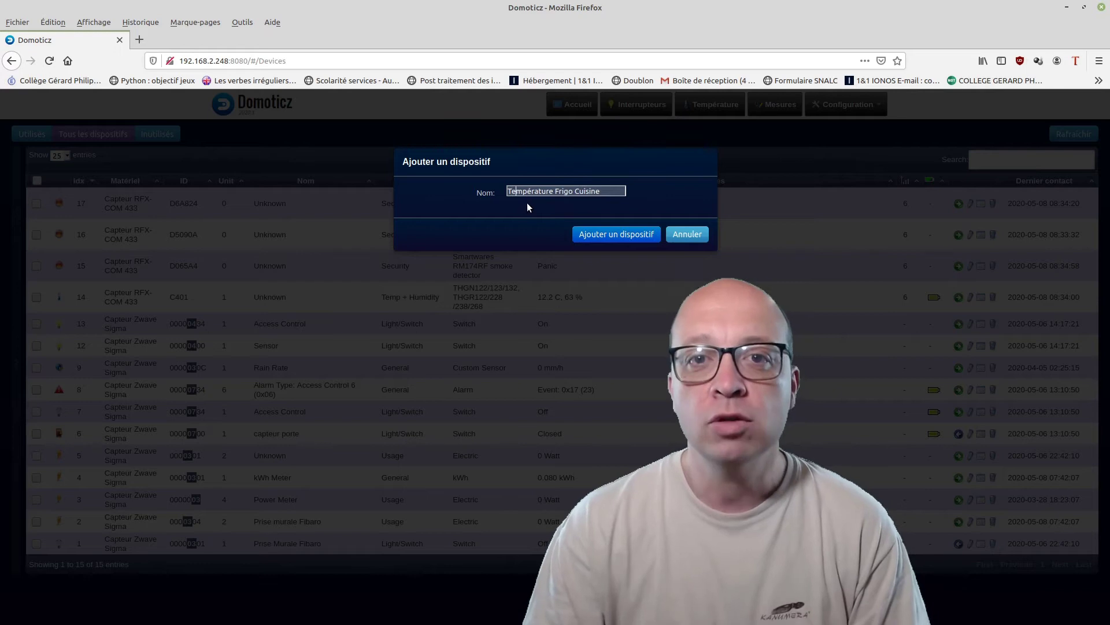
{"action": "left_click", "coordinate": [635, 234]}
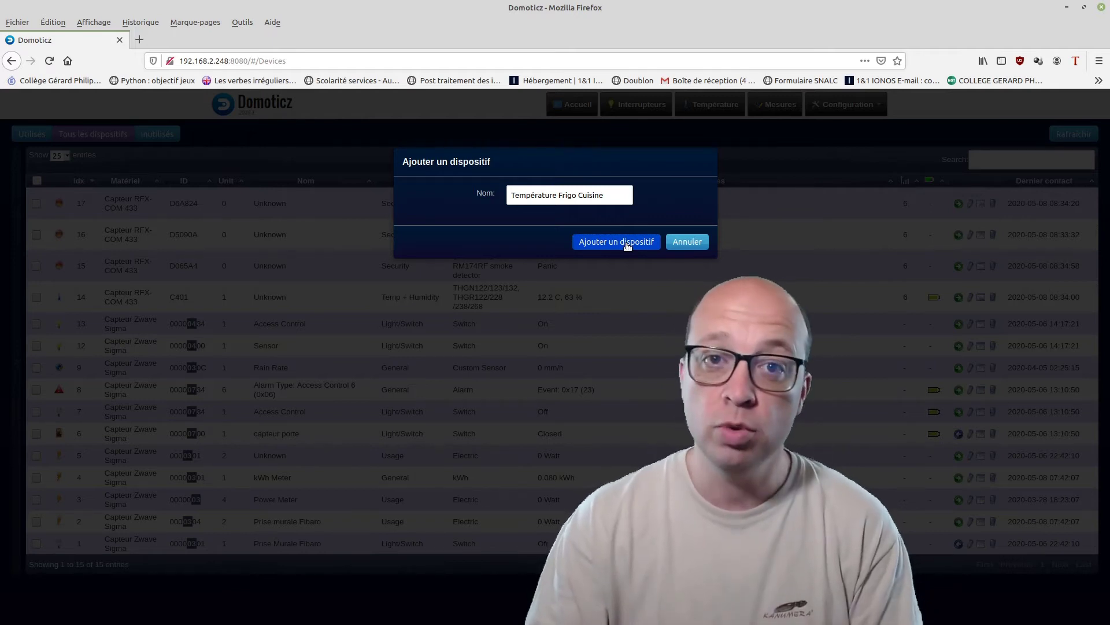
{"action": "left_click", "coordinate": [627, 243]}
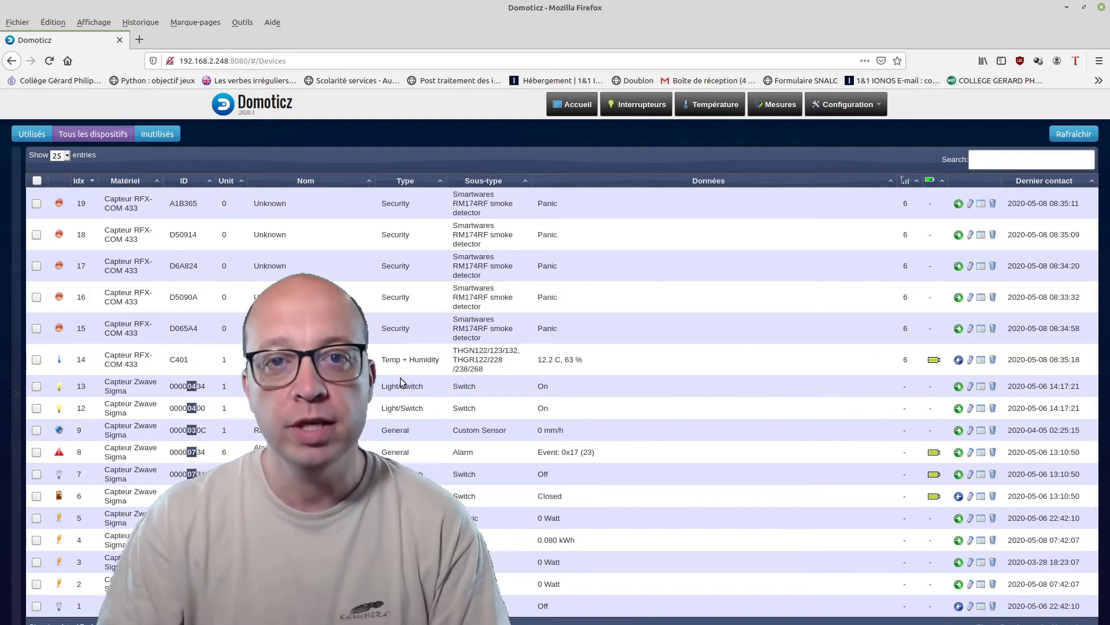
Add the smoke detector D065A4 (Idx 15) as a main unit named "Capteur fumée Salon".
{"action": "left_click", "coordinate": [960, 328]}
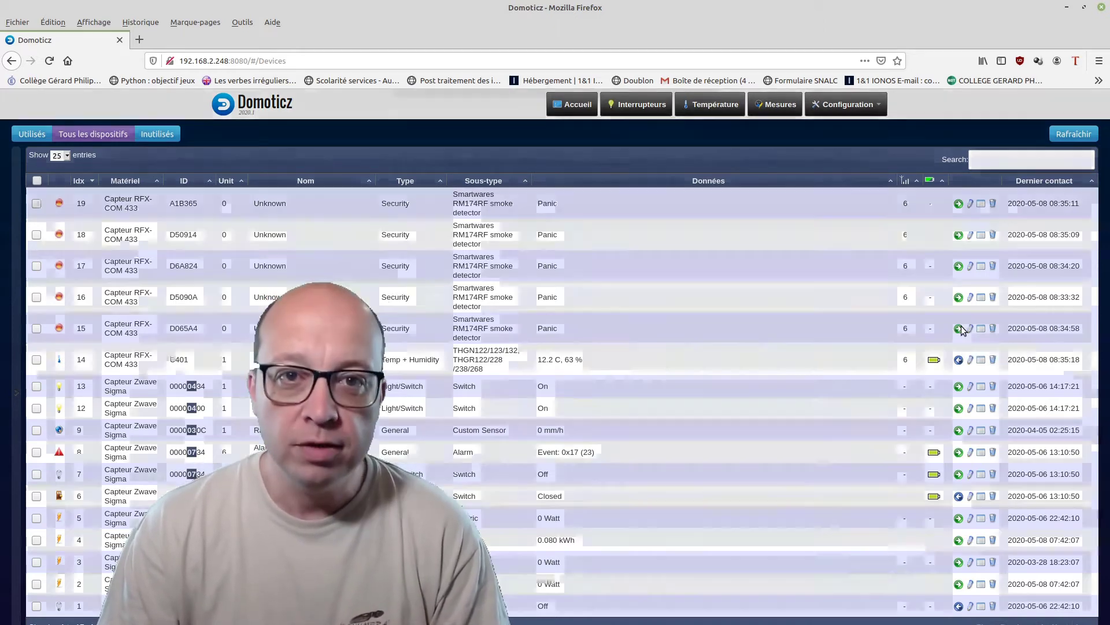
{"action": "type", "text": "Capteu"}
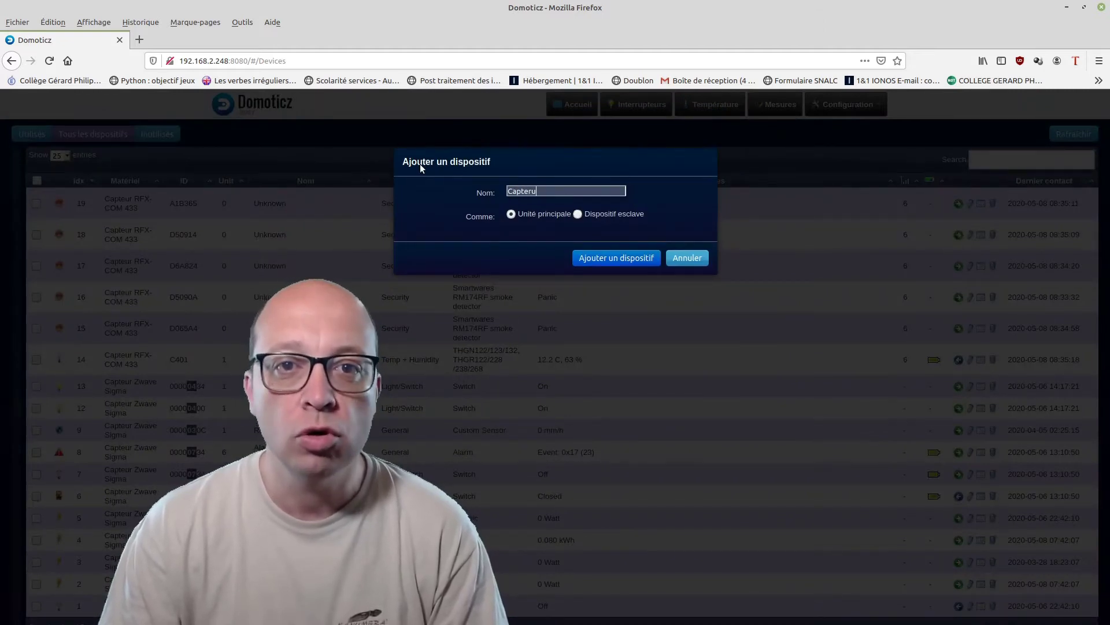
{"action": "type", "text": "r fumée Salon"}
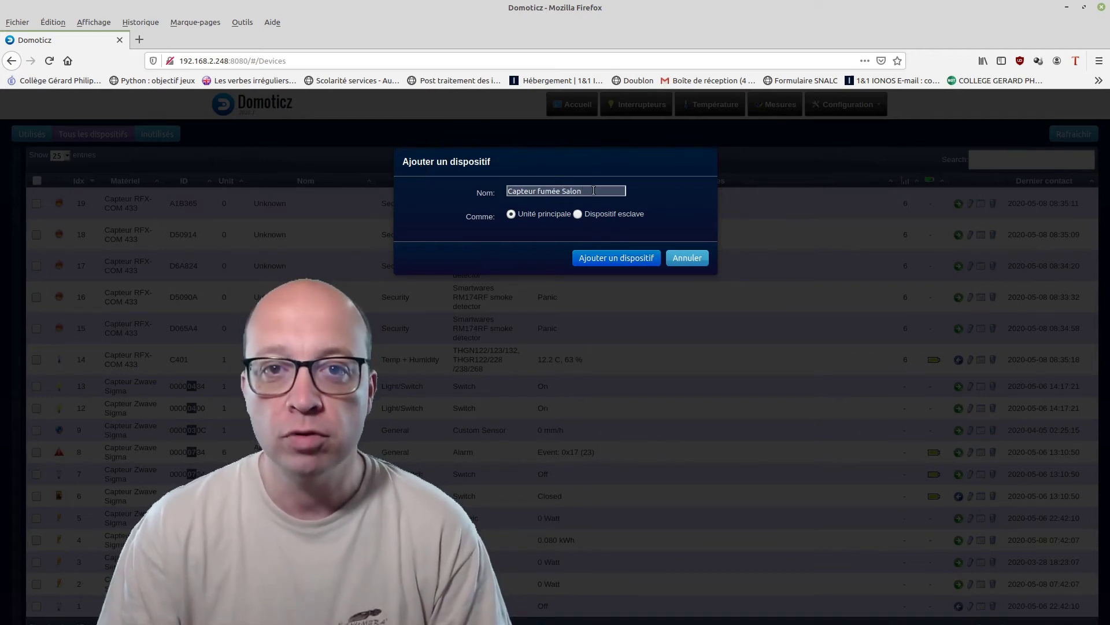
{"action": "left_click_drag", "start_coordinate": [593, 190], "coordinate": [474, 170]}
{"action": "left_click", "coordinate": [631, 258]}
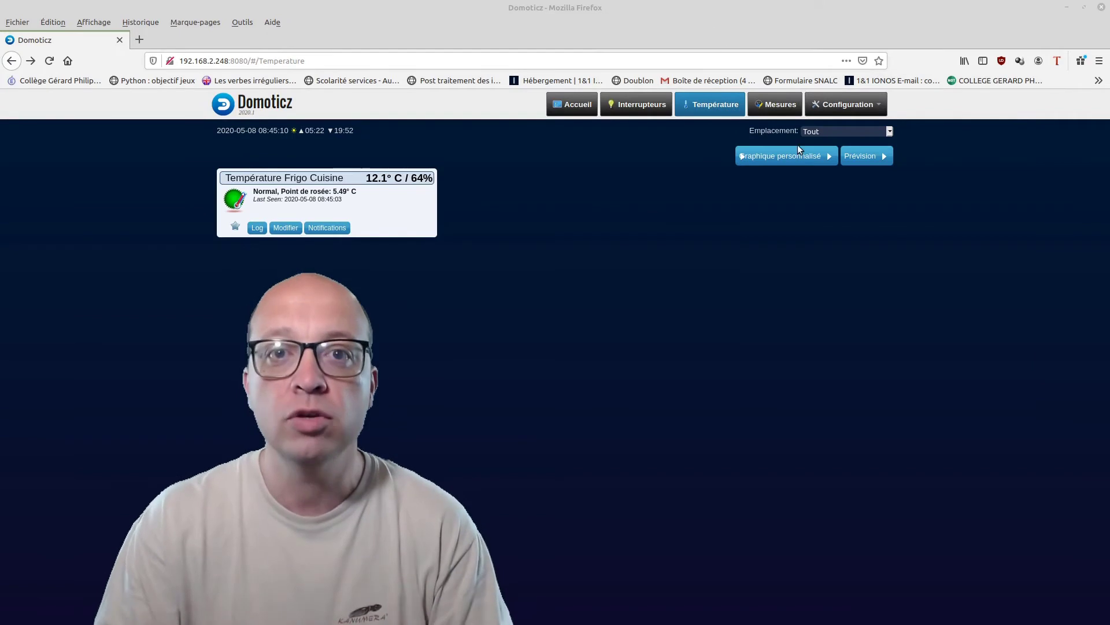
In the device list, add the Temp + Humidity sensor F802 (Idx 21) as a device named "température congélateur".
{"action": "left_click", "coordinate": [838, 109]}
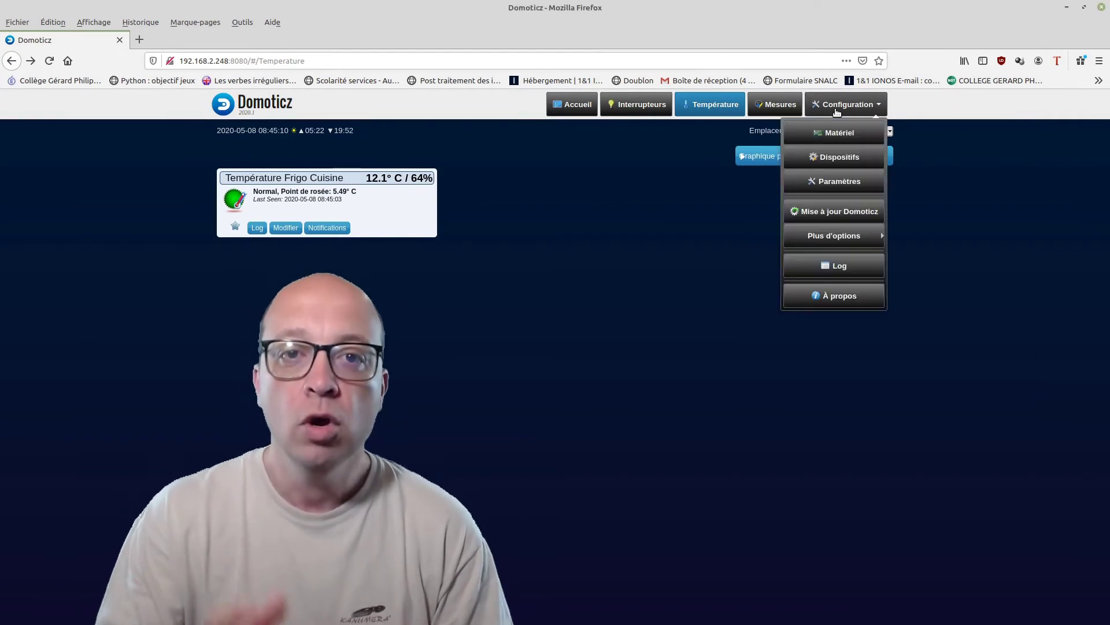
{"action": "left_click", "coordinate": [847, 159]}
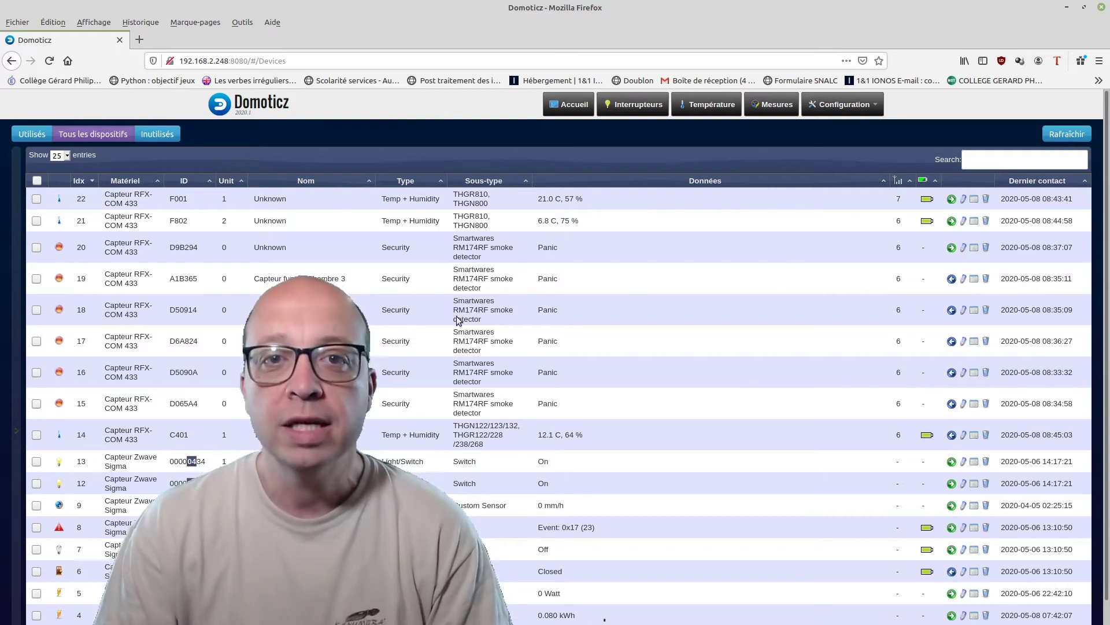
{"action": "left_click", "coordinate": [952, 222]}
{"action": "left_click_drag", "start_coordinate": [575, 193], "coordinate": [396, 180]}
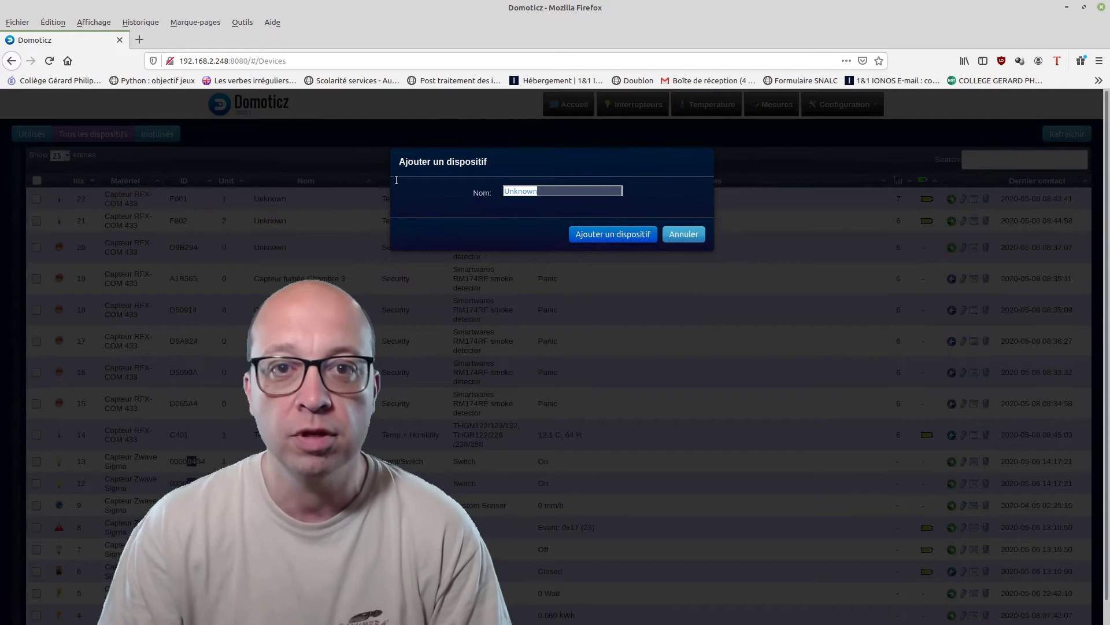
{"action": "type", "text": "te"}
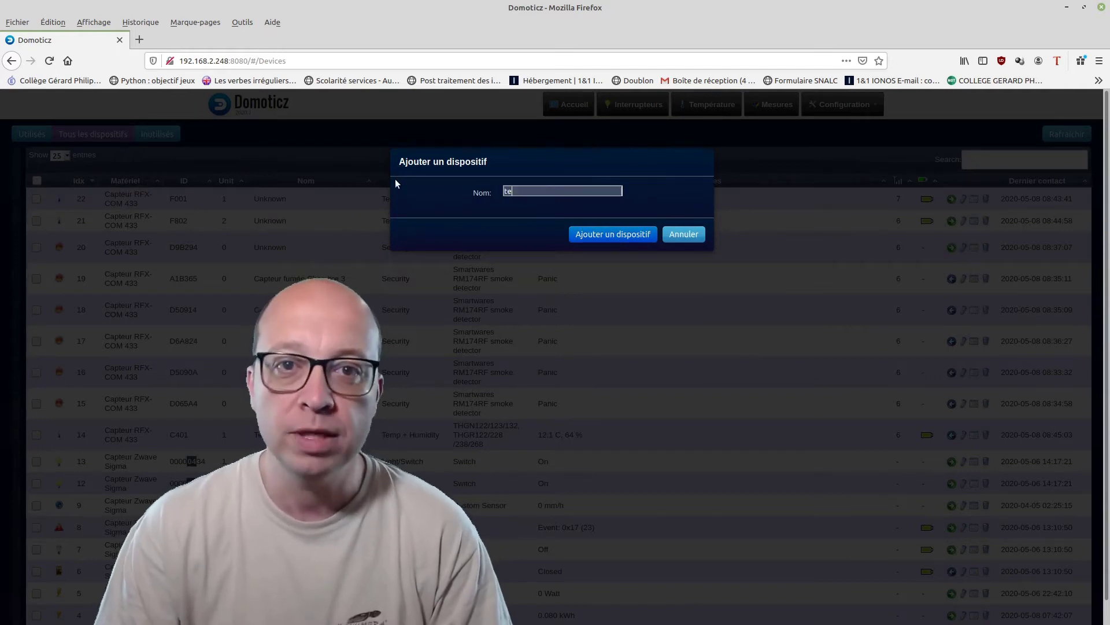
{"action": "type", "text": "mépratur"}
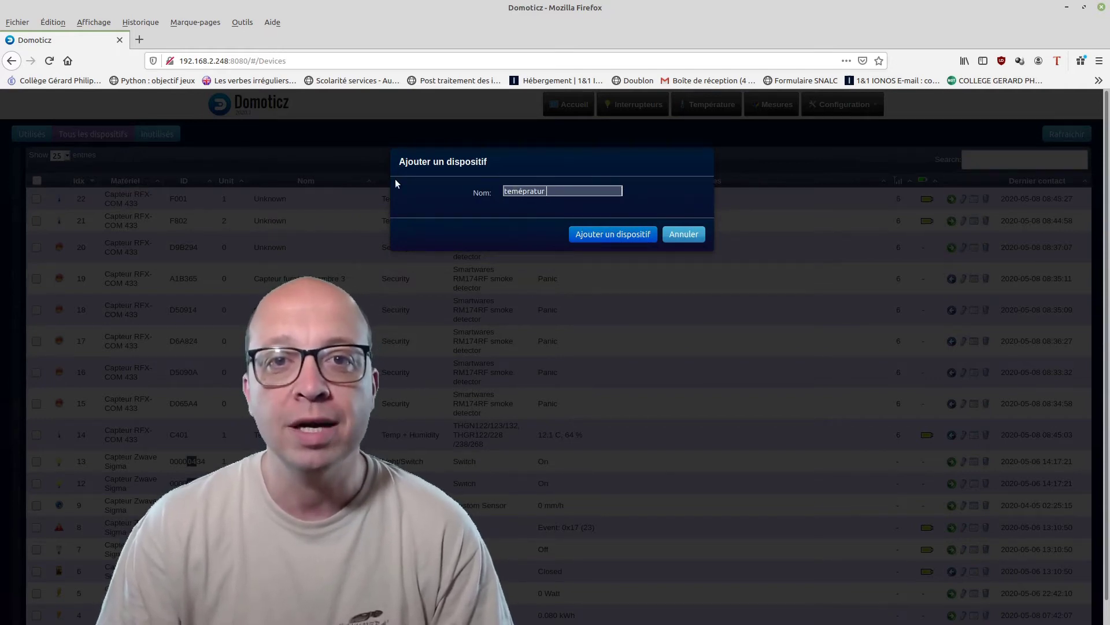
{"action": "key", "text": "BackSpace"}
{"action": "key", "text": "BackSpace"}
{"action": "key", "text": "BackSpace"}
{"action": "key", "text": "BackSpace"}
{"action": "key", "text": "BackSpace"}
{"action": "key", "text": "BackSpace"}
{"action": "key", "text": "BackSpace"}
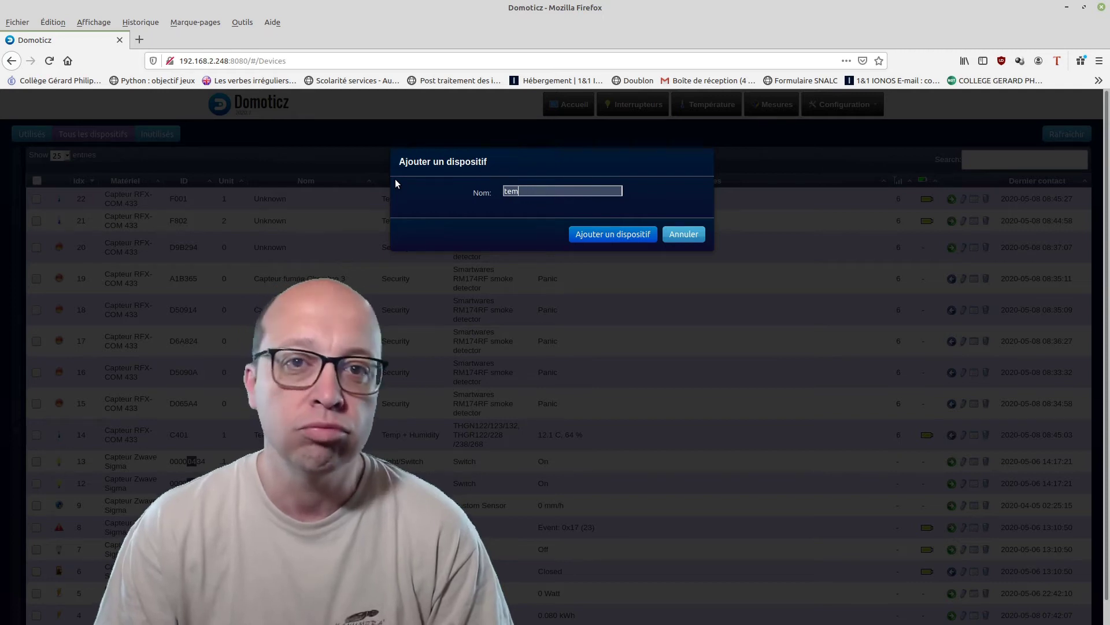
{"action": "type", "text": "pérature cong"}
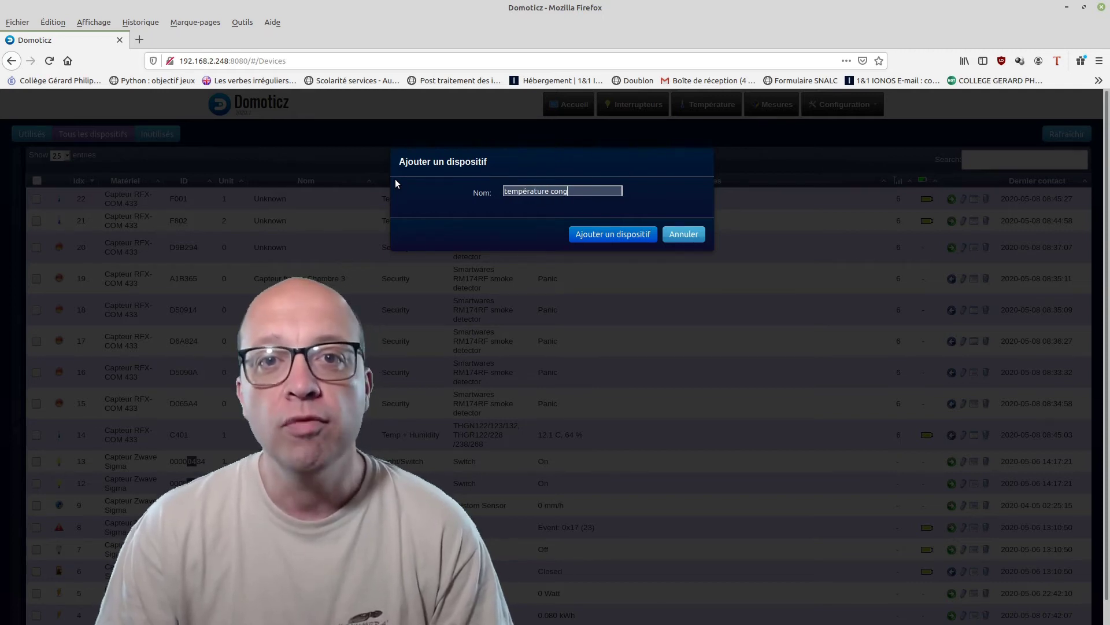
{"action": "type", "text": "élateur"}
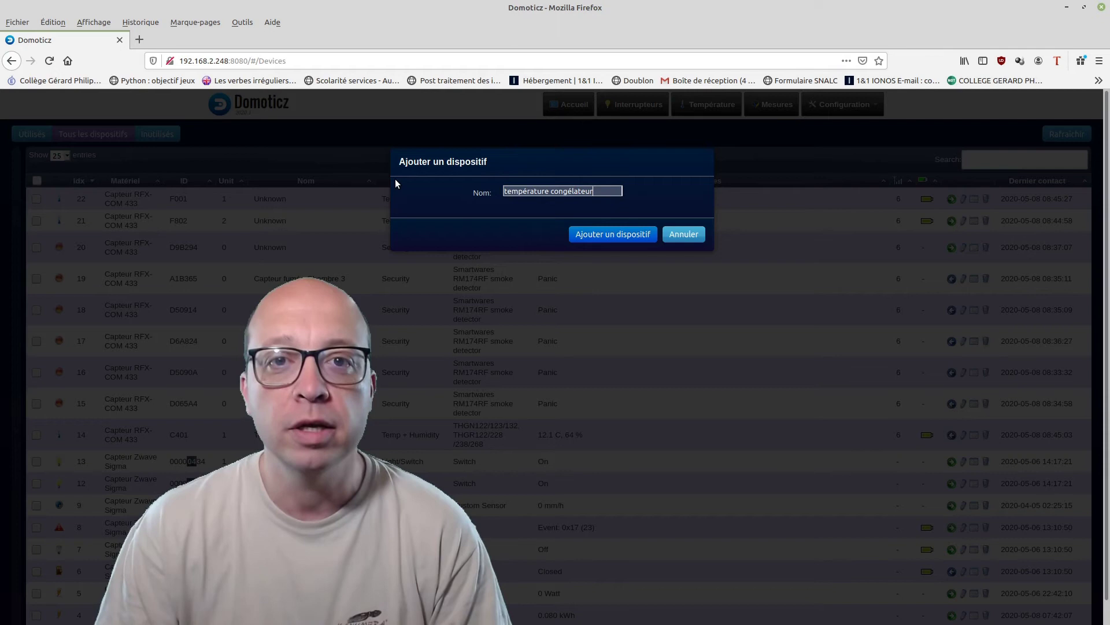
{"action": "left_click", "coordinate": [620, 236]}
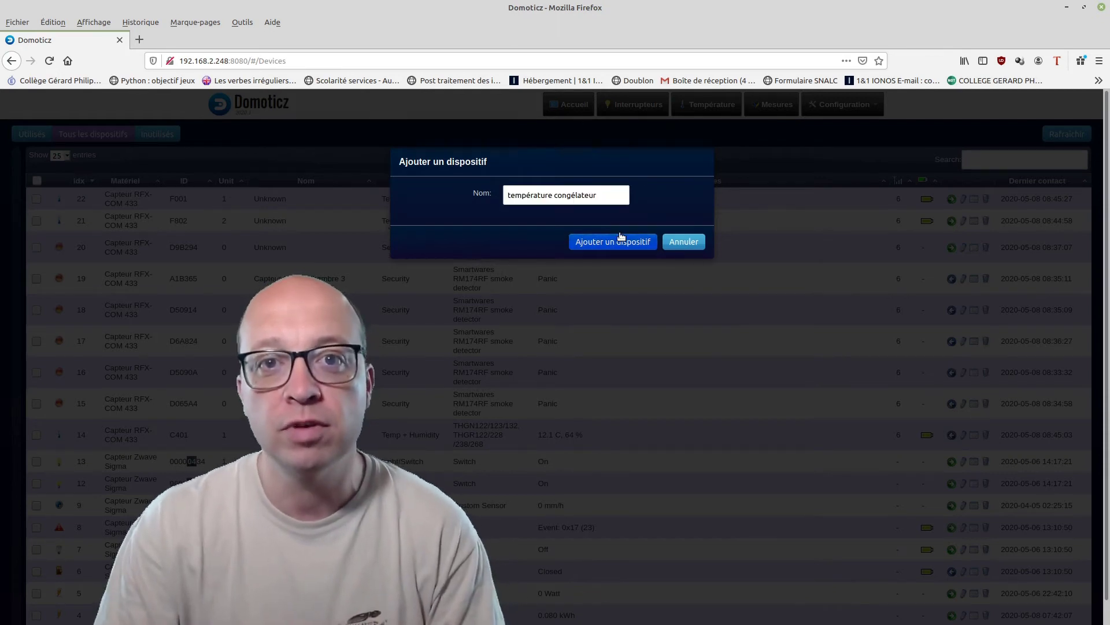
{"action": "left_click", "coordinate": [626, 246]}
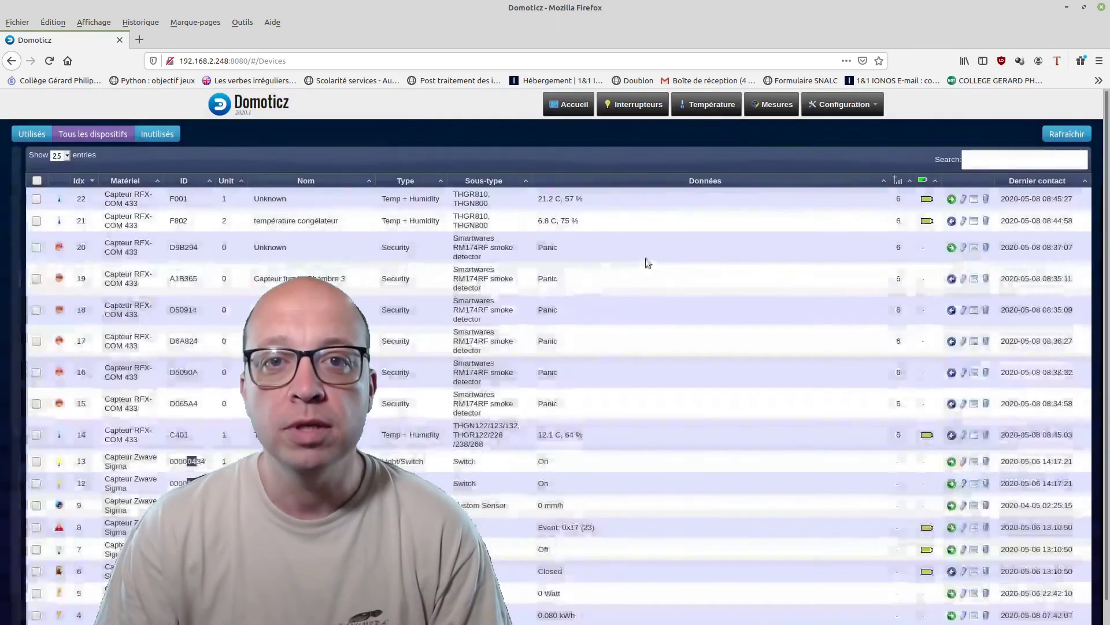
Add the Temp + Humidity sensor F001 (Idx 22) as a device named "température devant maison".
{"action": "left_click", "coordinate": [952, 199]}
{"action": "left_click_drag", "start_coordinate": [551, 196], "coordinate": [371, 160]}
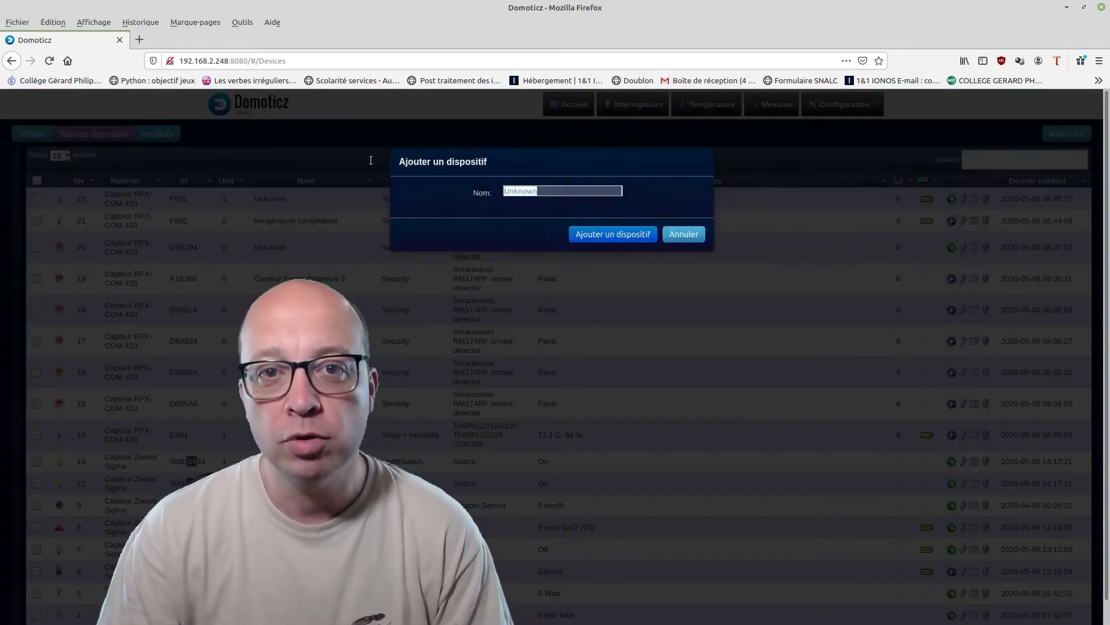
{"action": "type", "text": "température devant maison"}
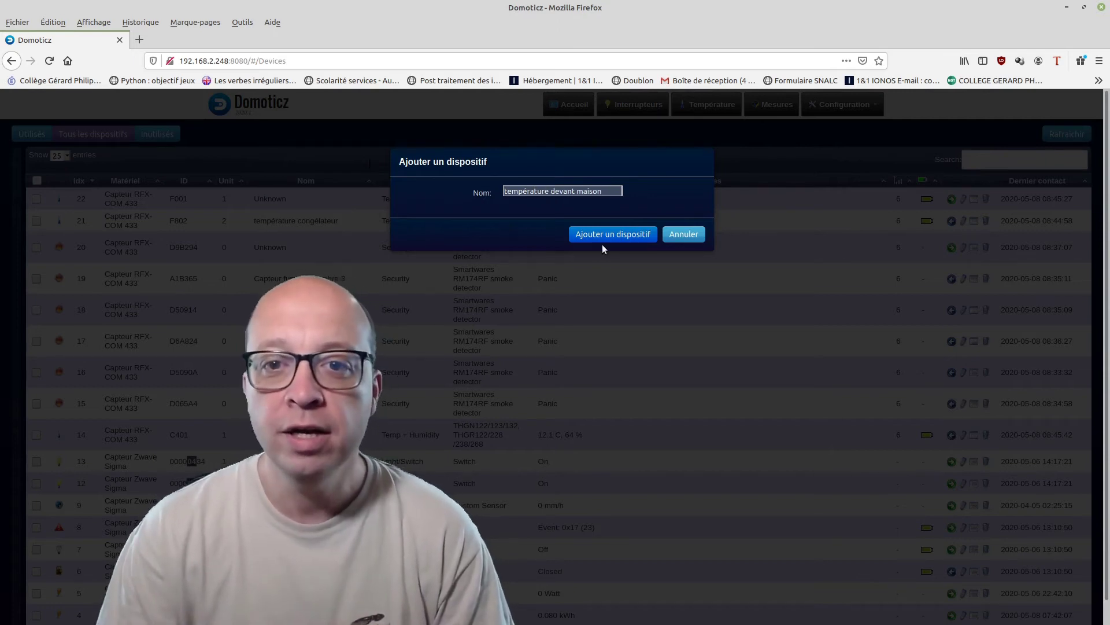
{"action": "left_click", "coordinate": [605, 239]}
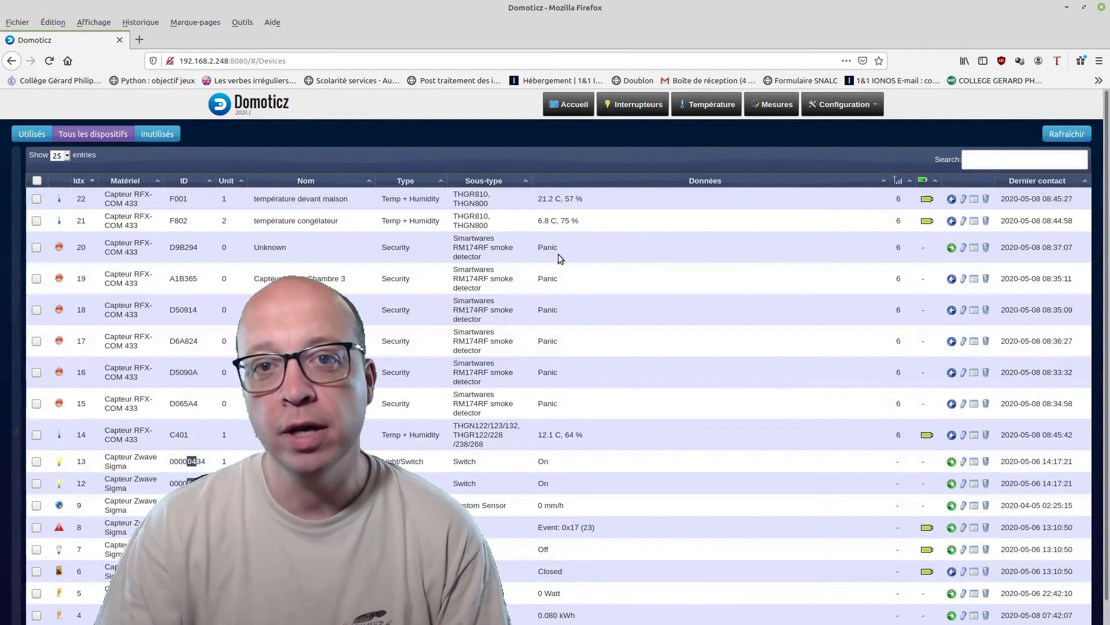
Review the added temperature sensors and examine the history charts of "température congélateur".
{"action": "left_click", "coordinate": [736, 107]}
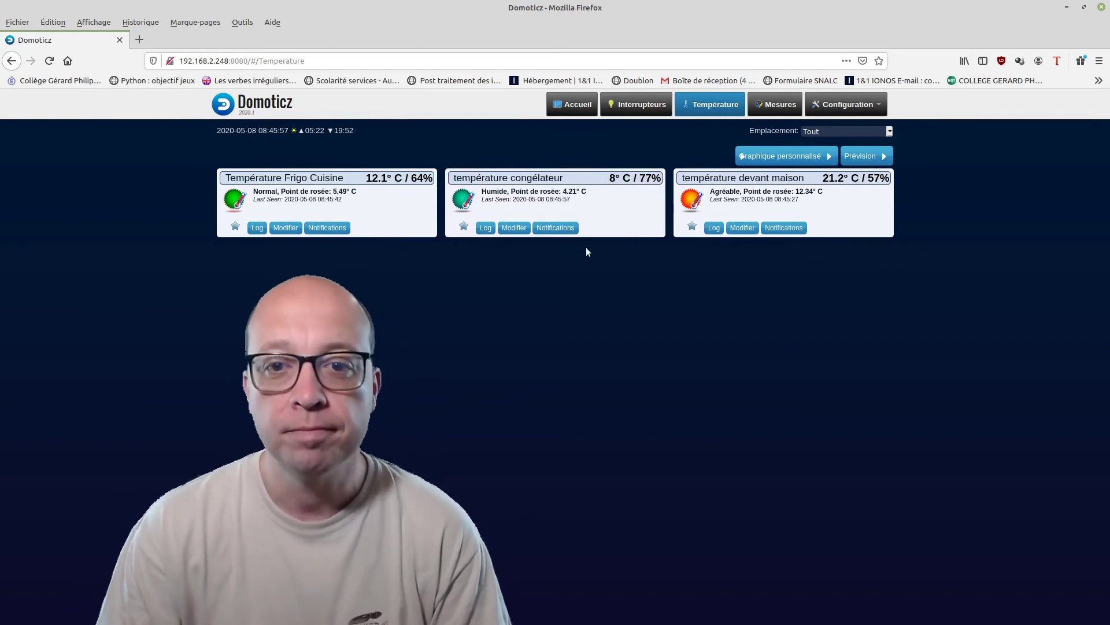
{"action": "left_click", "coordinate": [488, 228]}
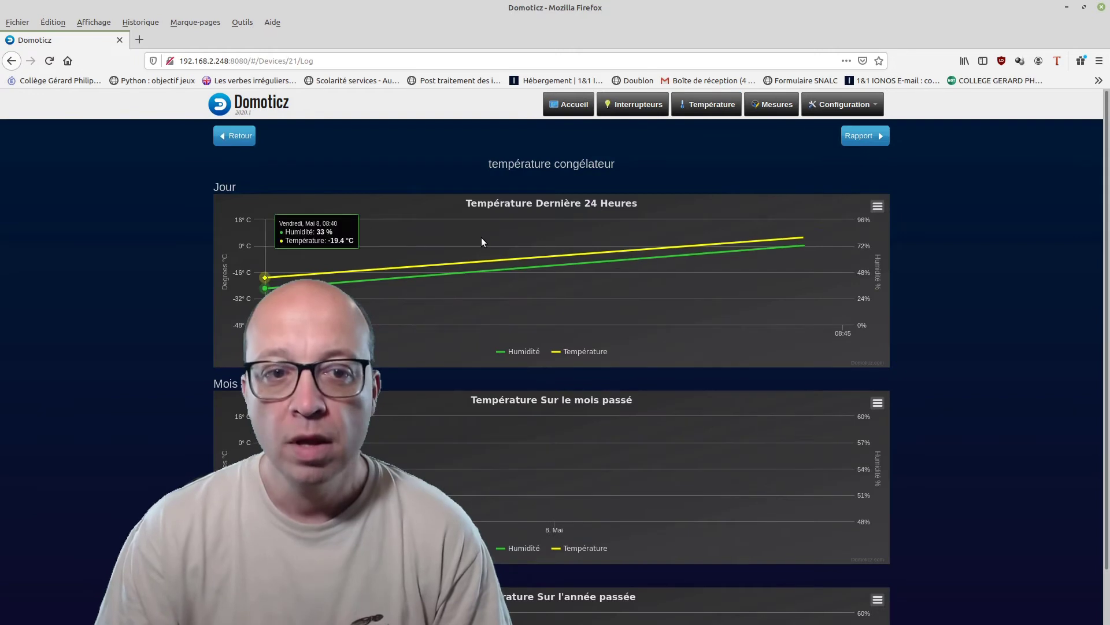
{"action": "left_click", "coordinate": [253, 137]}
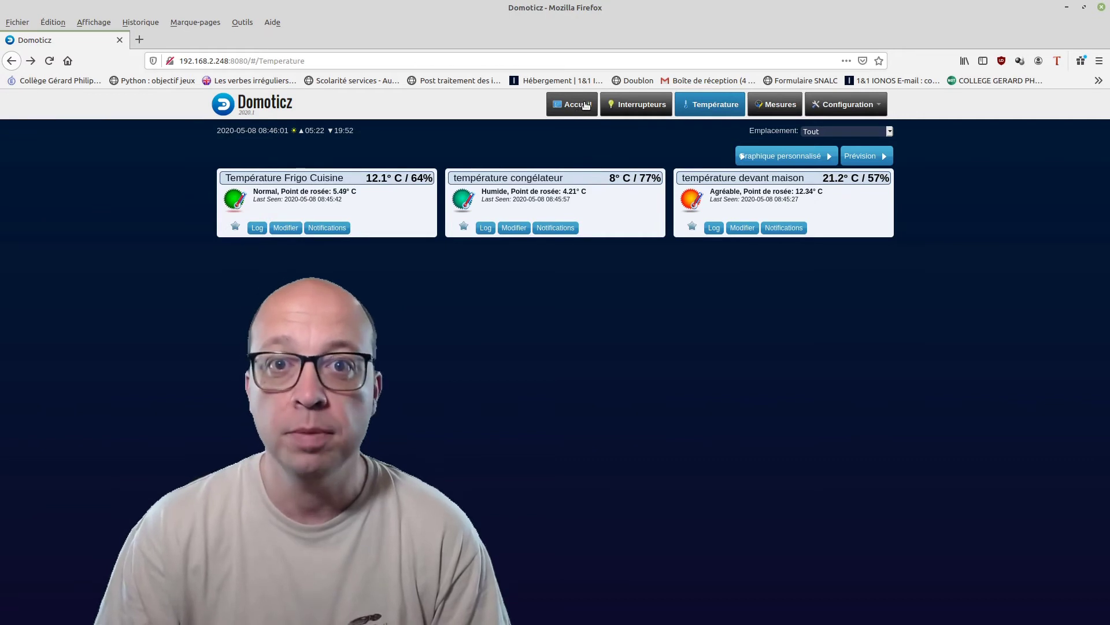
{"action": "left_click", "coordinate": [622, 113]}
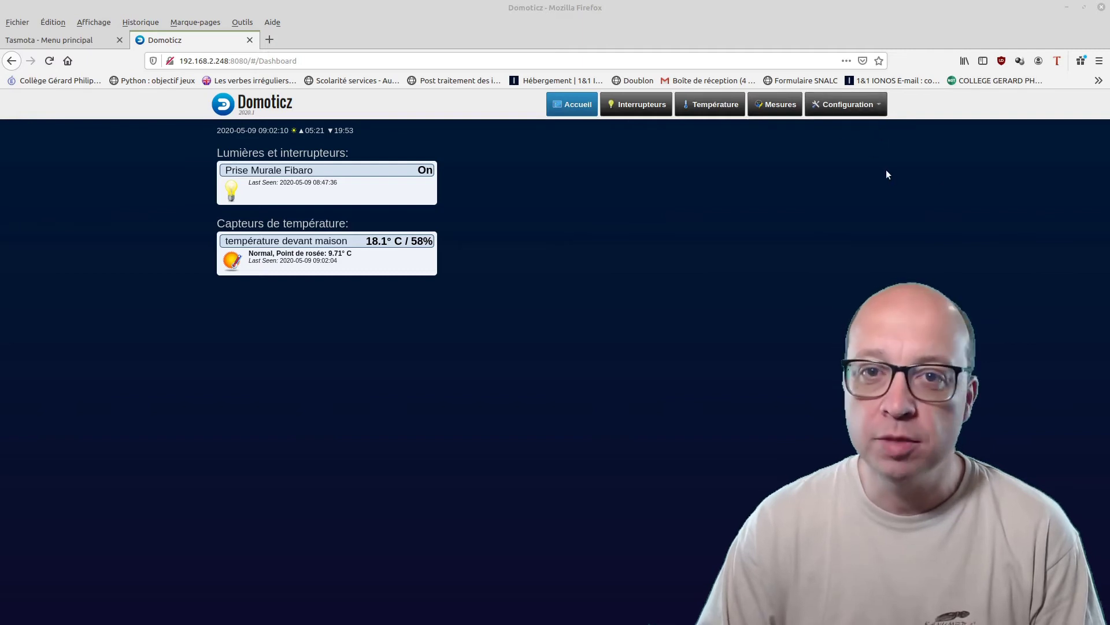
Open the events editor and create a new Blockly script.
{"action": "left_click", "coordinate": [864, 110]}
{"action": "mouse_move", "coordinate": [851, 235]}
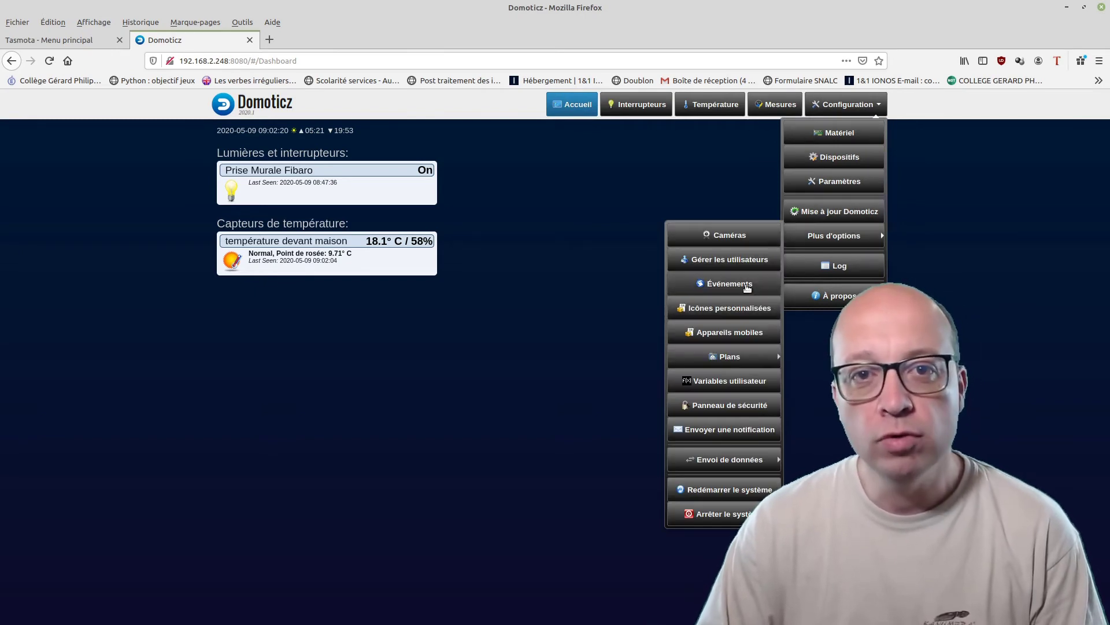
{"action": "left_click", "coordinate": [747, 284]}
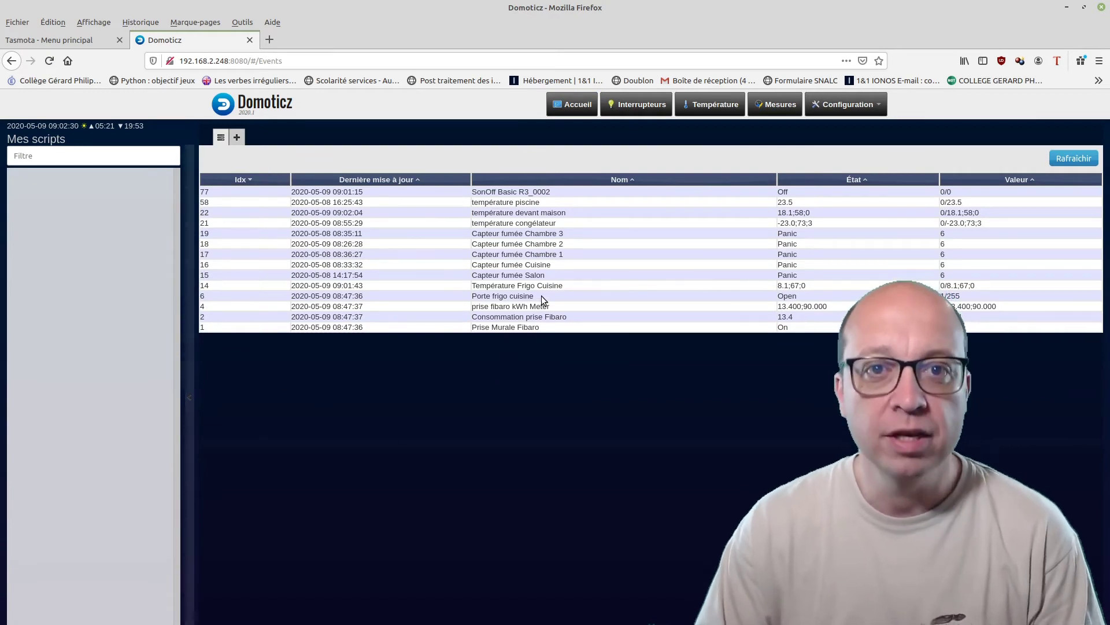
{"action": "left_click_drag", "start_coordinate": [542, 296], "coordinate": [464, 292]}
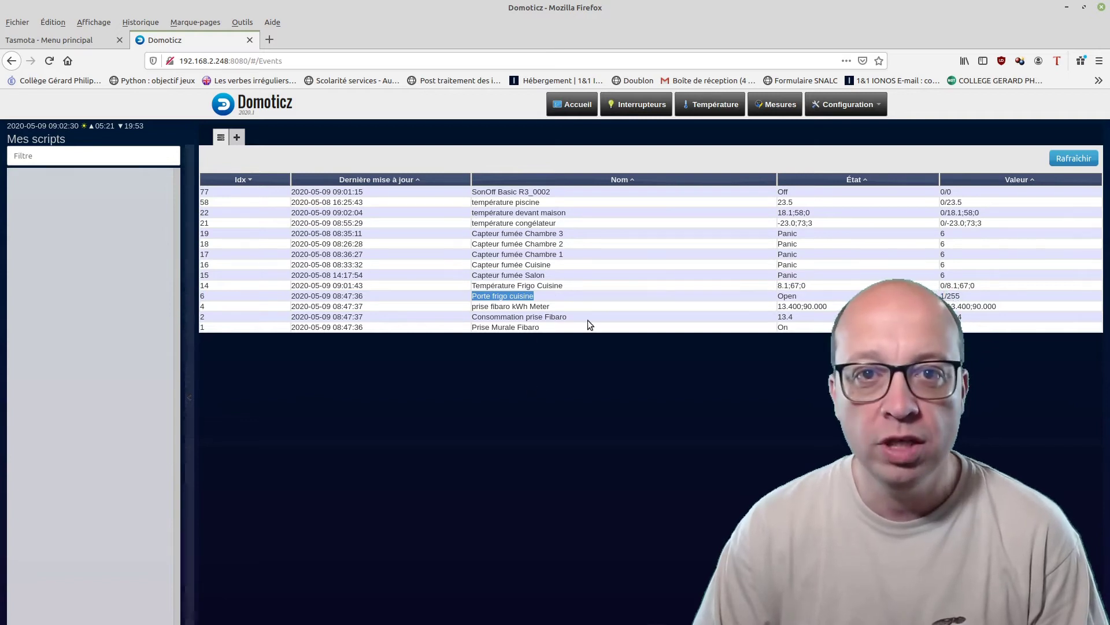
{"action": "left_click_drag", "start_coordinate": [547, 328], "coordinate": [462, 328]}
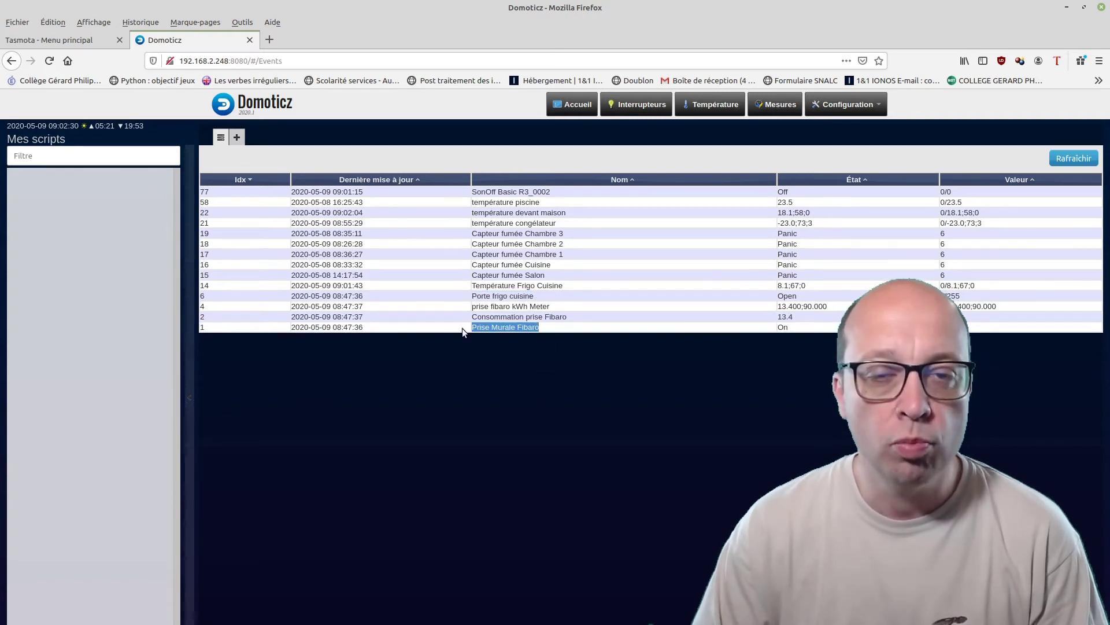
{"action": "left_click", "coordinate": [235, 136]}
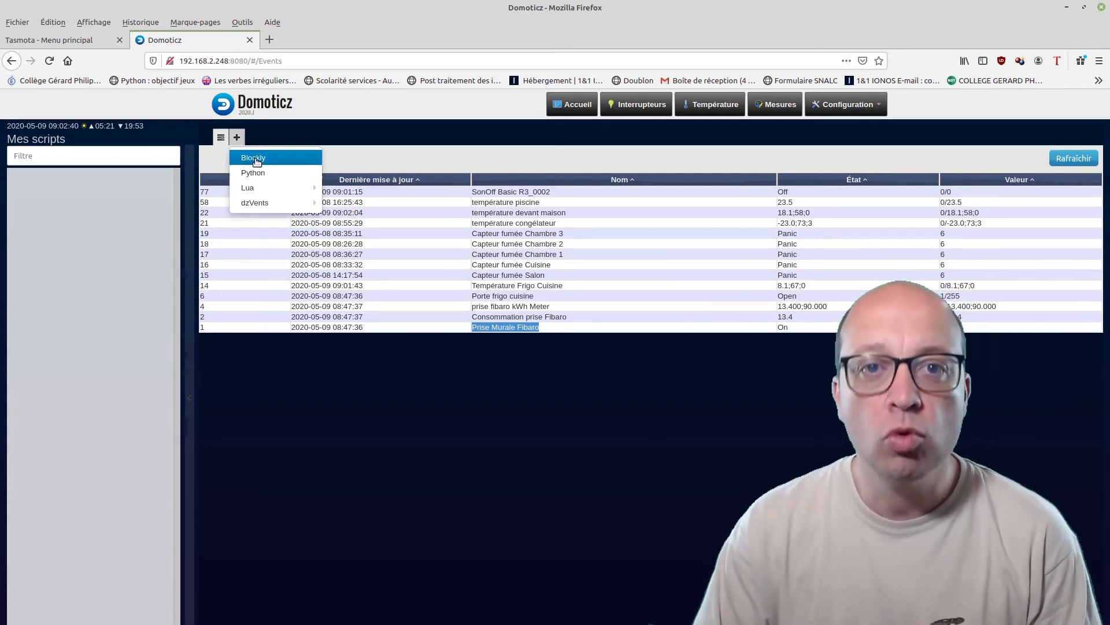
{"action": "left_click", "coordinate": [296, 159]}
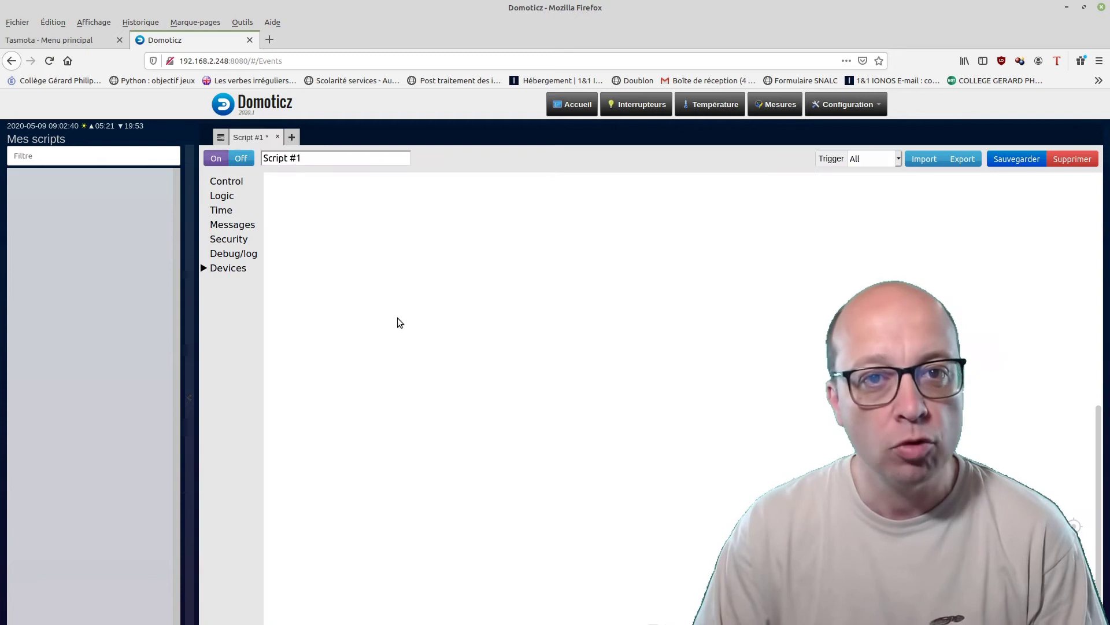
Place an expandable If/Do block in the workspace and attach an empty equality comparison as its condition.
{"action": "left_click", "coordinate": [237, 182]}
{"action": "left_click_drag", "start_coordinate": [285, 248], "coordinate": [385, 212]}
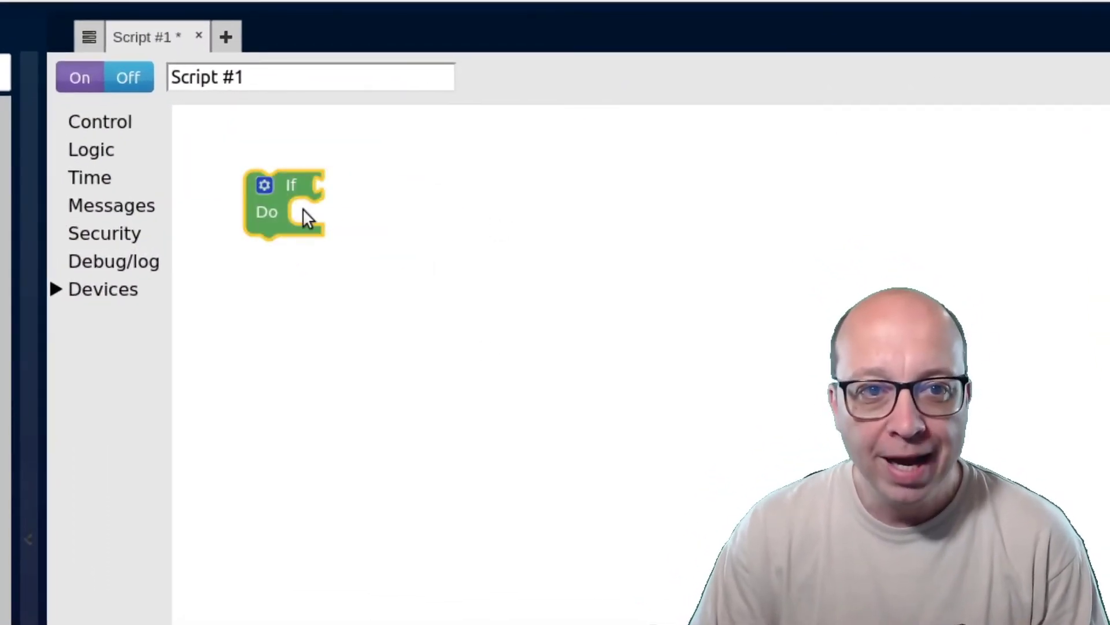
{"action": "left_click", "coordinate": [104, 148]}
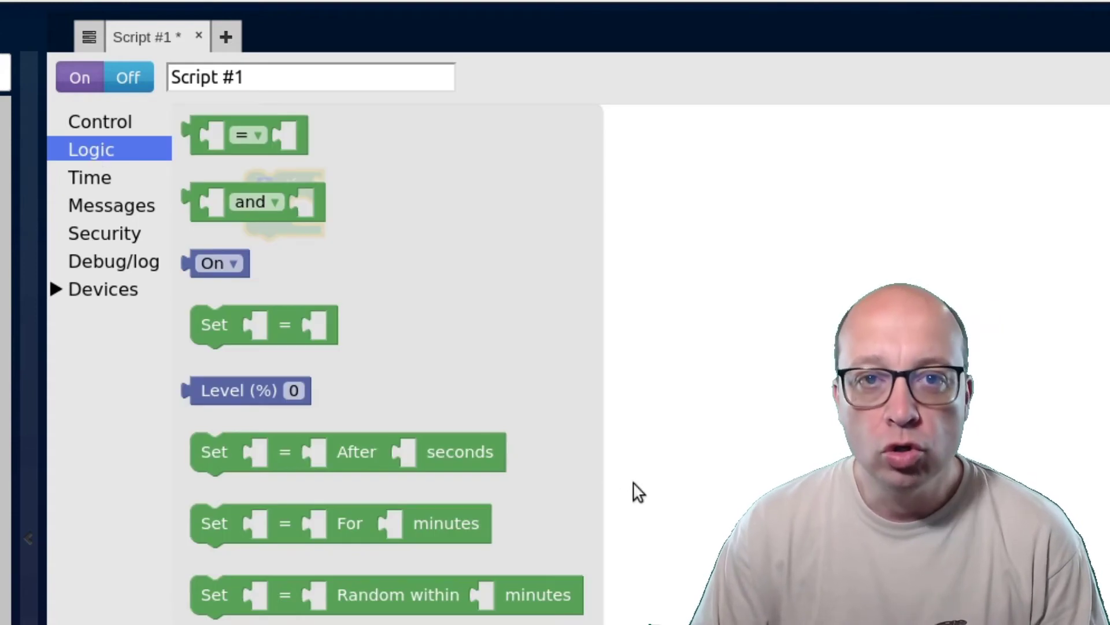
{"action": "left_click", "coordinate": [191, 139]}
{"action": "left_click_drag", "start_coordinate": [191, 139], "coordinate": [444, 201]}
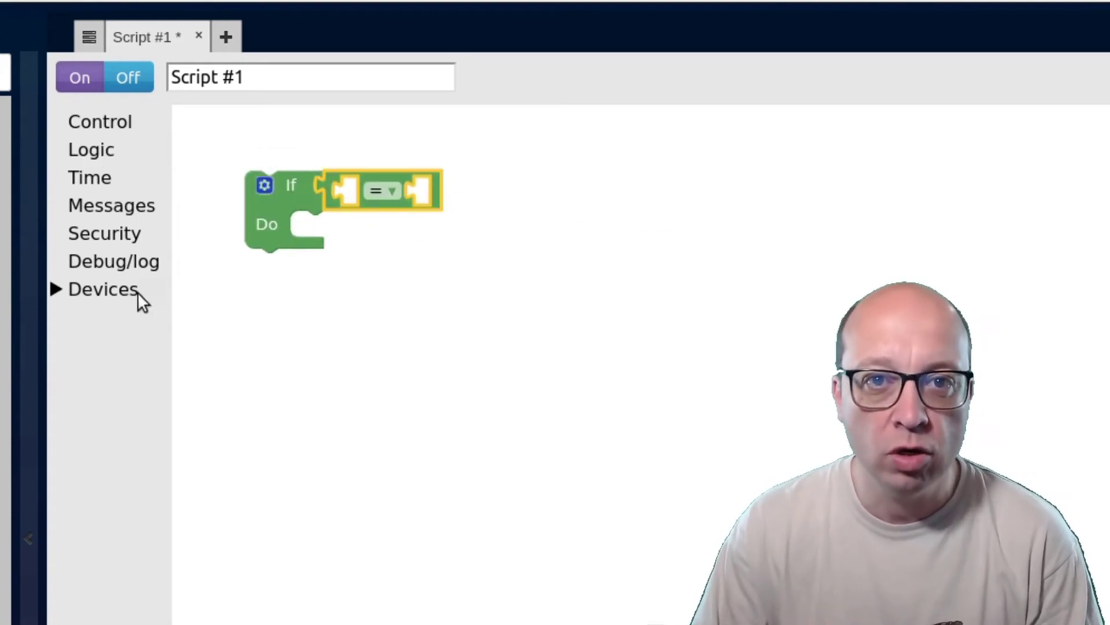
Fill the If condition so that the switch "Porte frigo cuisine" equals Open.
{"action": "left_click", "coordinate": [54, 290]}
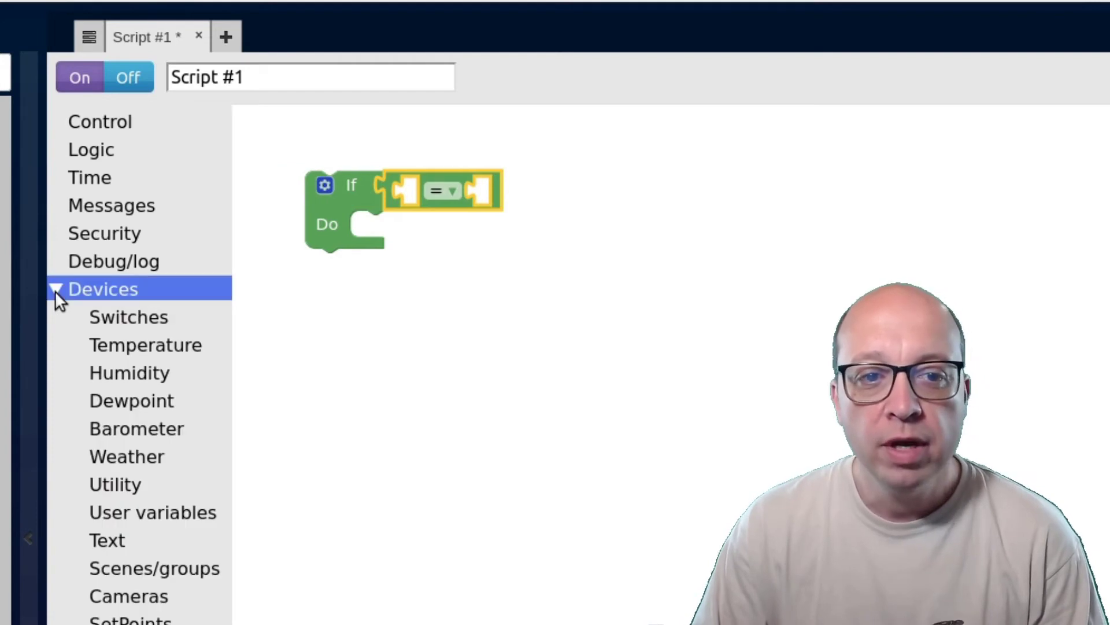
{"action": "left_click", "coordinate": [129, 318]}
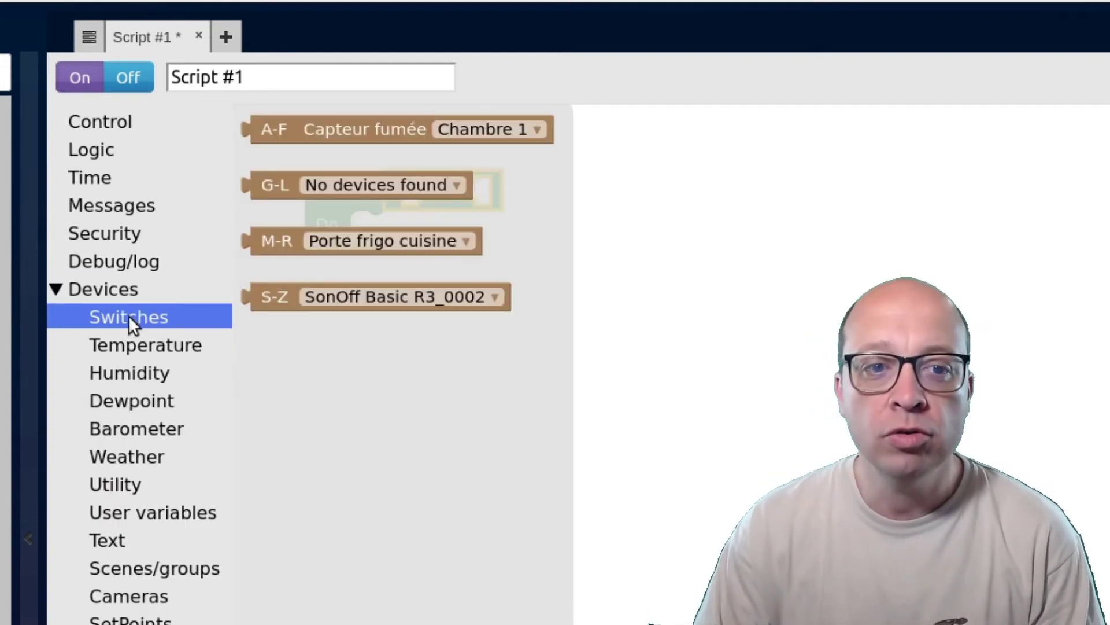
{"action": "left_click_drag", "start_coordinate": [265, 237], "coordinate": [609, 193]}
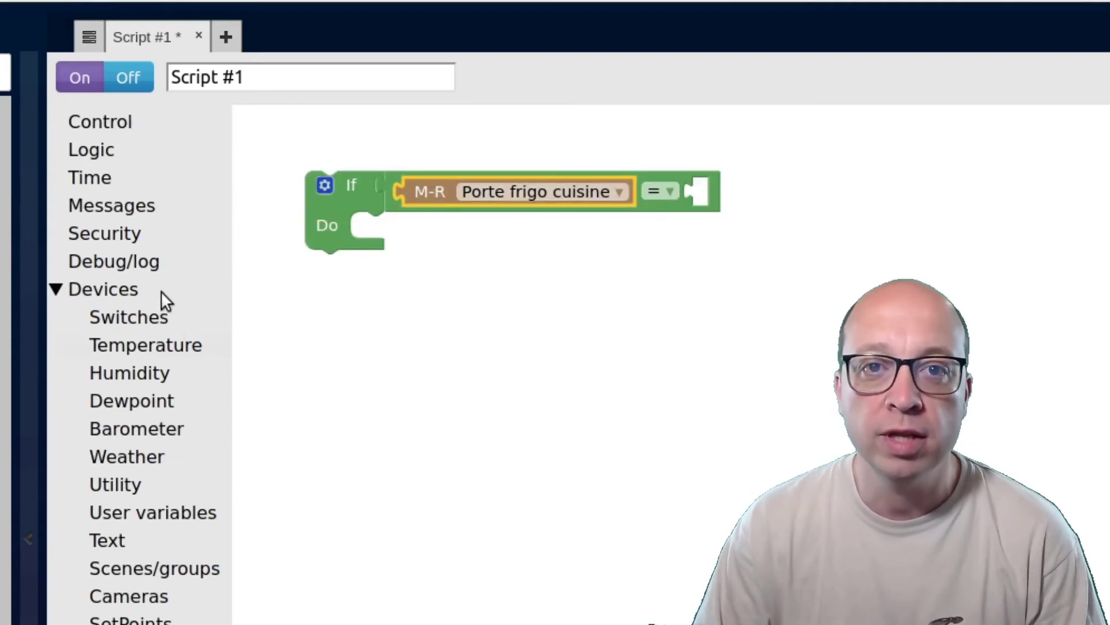
{"action": "left_click", "coordinate": [110, 148]}
{"action": "left_click_drag", "start_coordinate": [238, 264], "coordinate": [726, 200]}
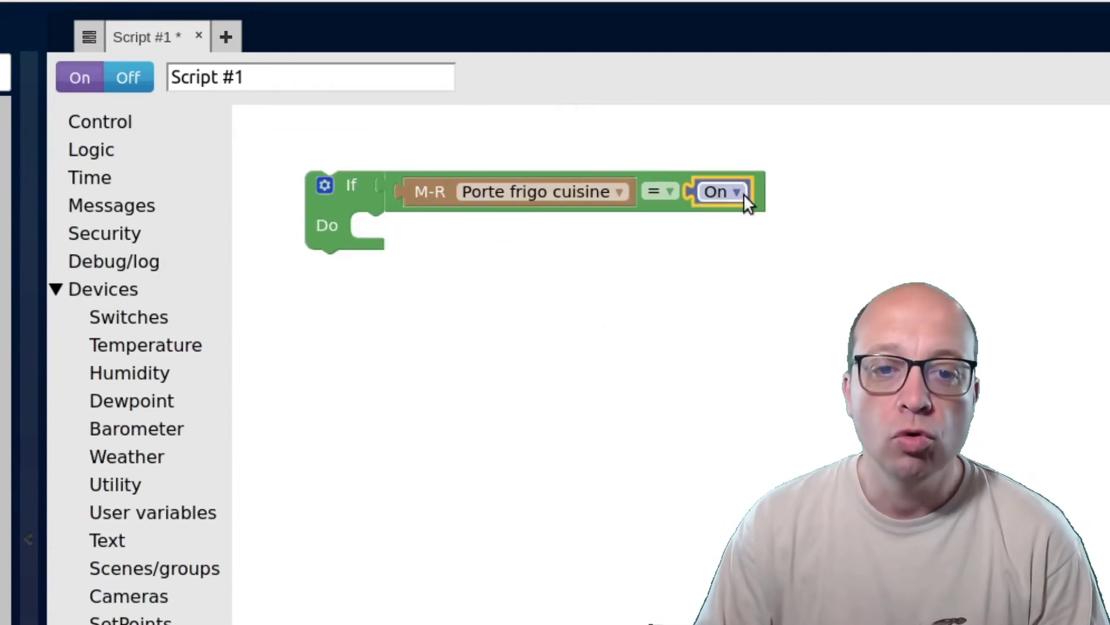
{"action": "left_click", "coordinate": [738, 195]}
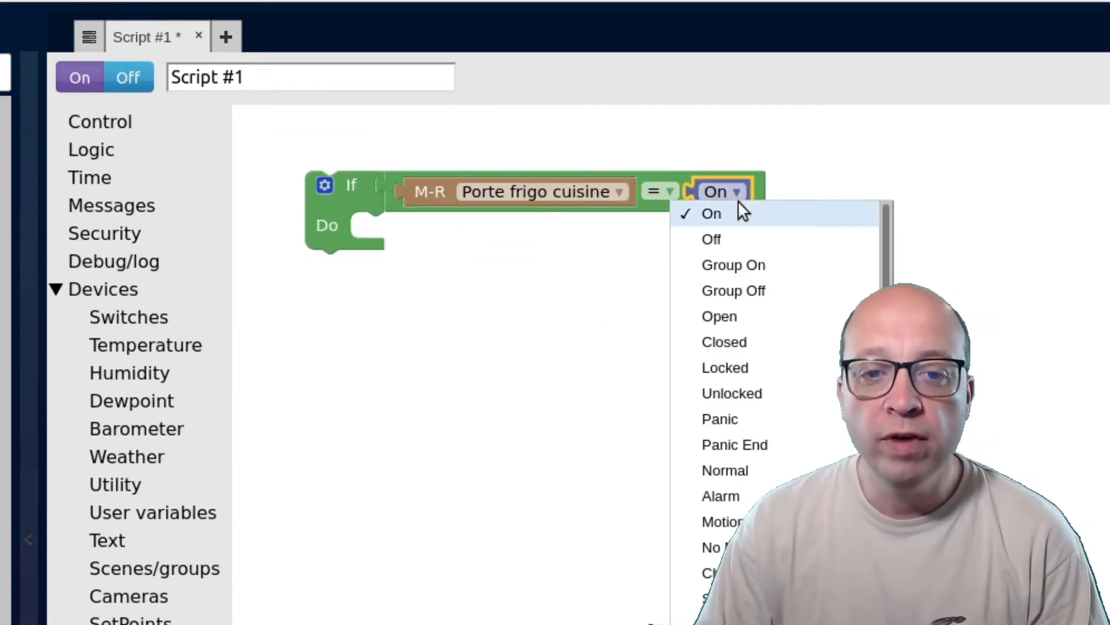
{"action": "left_click", "coordinate": [762, 317]}
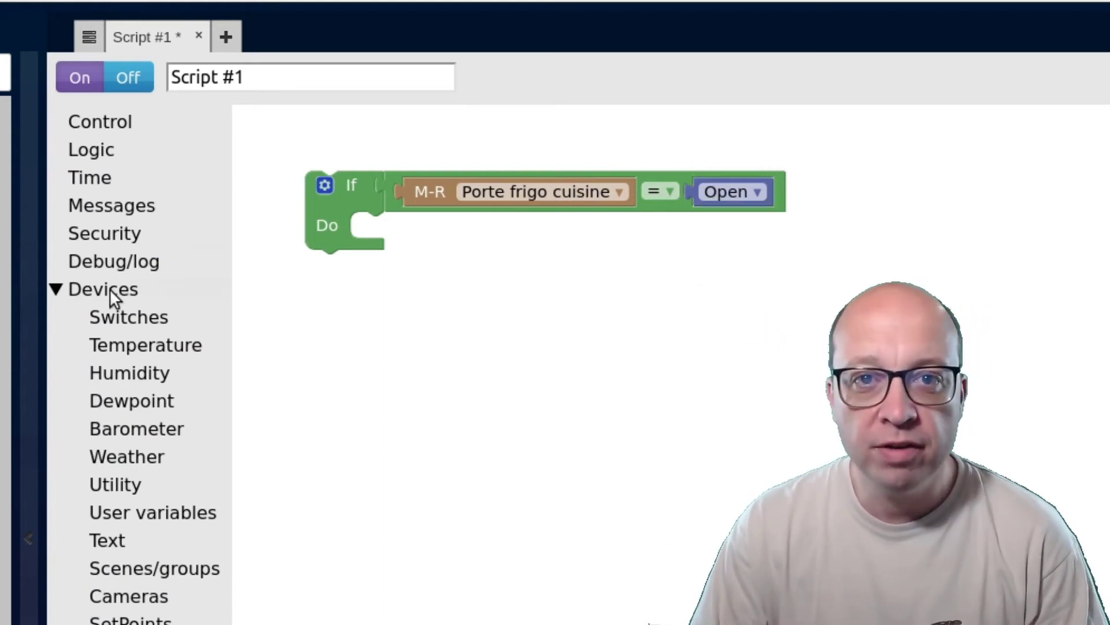
In the Do branch, add a Set action that turns "Prise Murale Fibaro" On.
{"action": "left_click", "coordinate": [106, 151]}
{"action": "left_click_drag", "start_coordinate": [268, 324], "coordinate": [376, 232]}
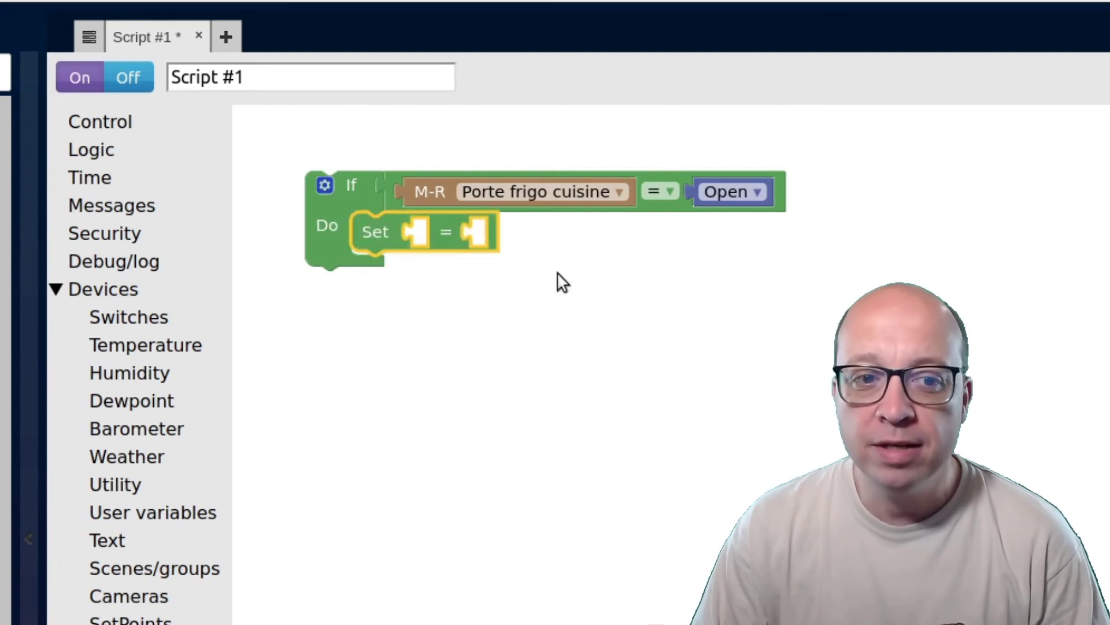
{"action": "left_click", "coordinate": [134, 304]}
{"action": "left_click_drag", "start_coordinate": [290, 246], "coordinate": [631, 235]}
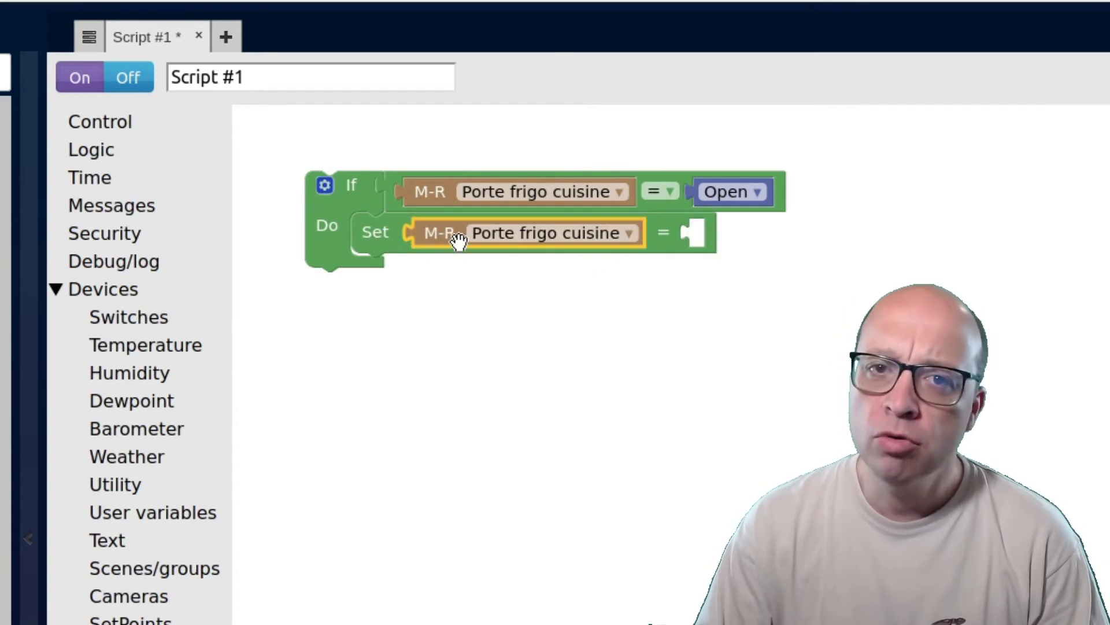
{"action": "left_click", "coordinate": [629, 233]}
{"action": "left_click", "coordinate": [533, 280]}
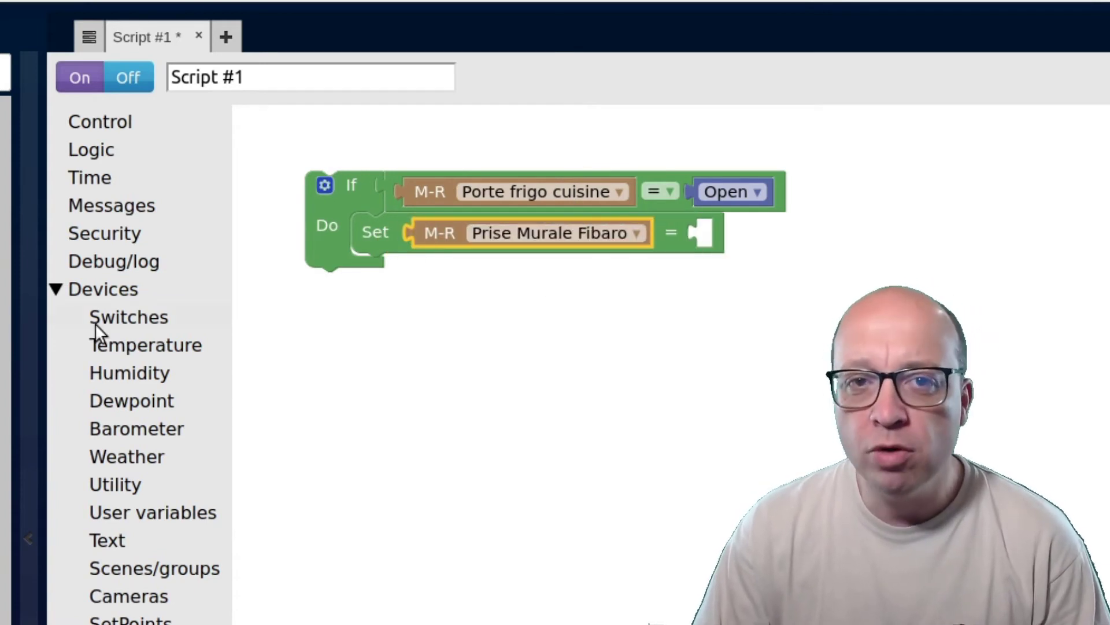
{"action": "left_click", "coordinate": [96, 152]}
{"action": "left_click_drag", "start_coordinate": [276, 258], "coordinate": [578, 273]}
{"action": "left_click_drag", "start_coordinate": [731, 282], "coordinate": [880, 243]}
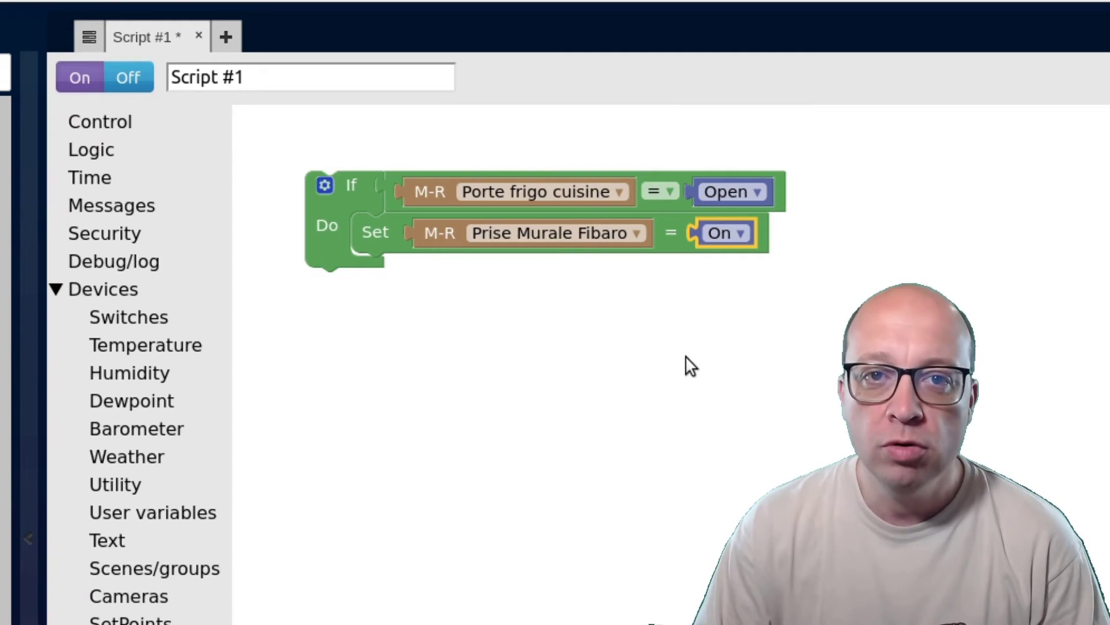
{"action": "left_click", "coordinate": [692, 289]}
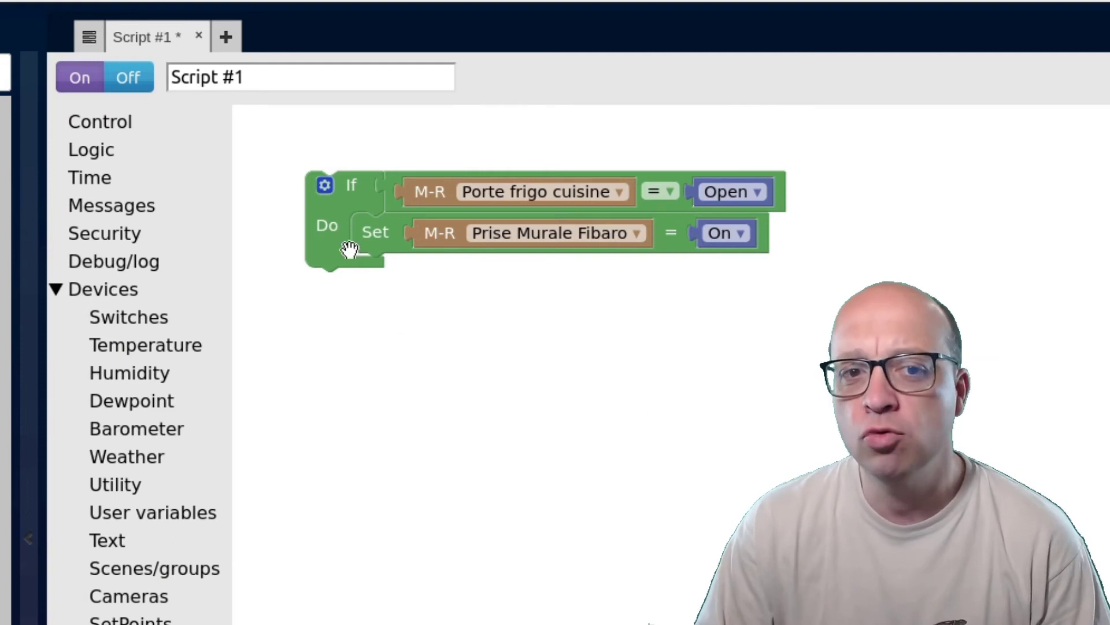
Extend the If block with an Else if branch.
{"action": "left_click", "coordinate": [325, 185]}
{"action": "left_click_drag", "start_coordinate": [321, 312], "coordinate": [346, 292]}
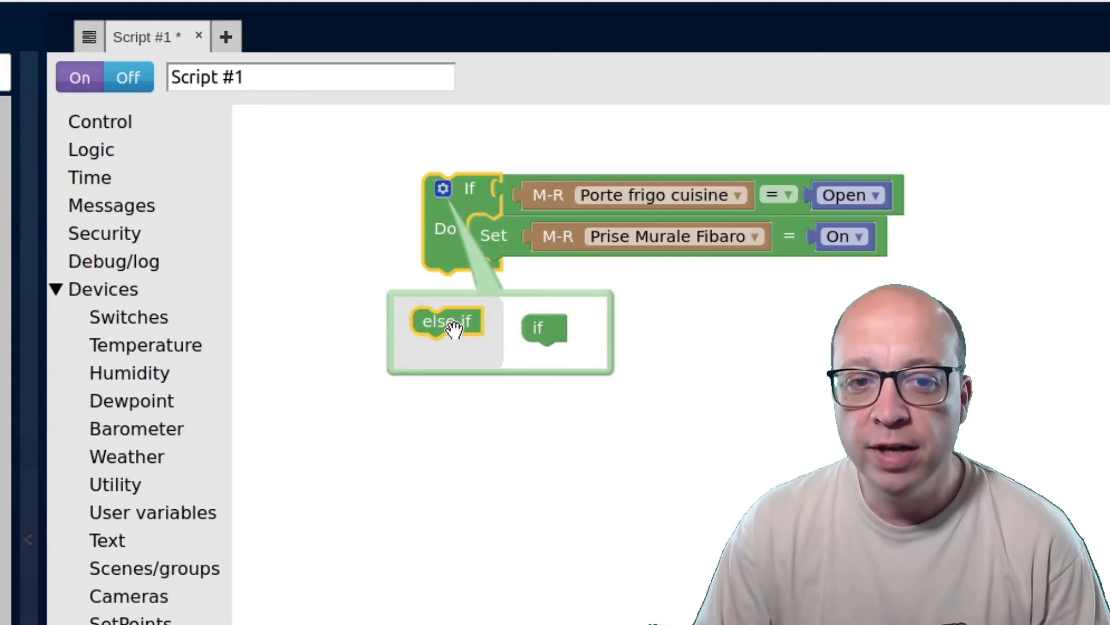
{"action": "left_click", "coordinate": [450, 321]}
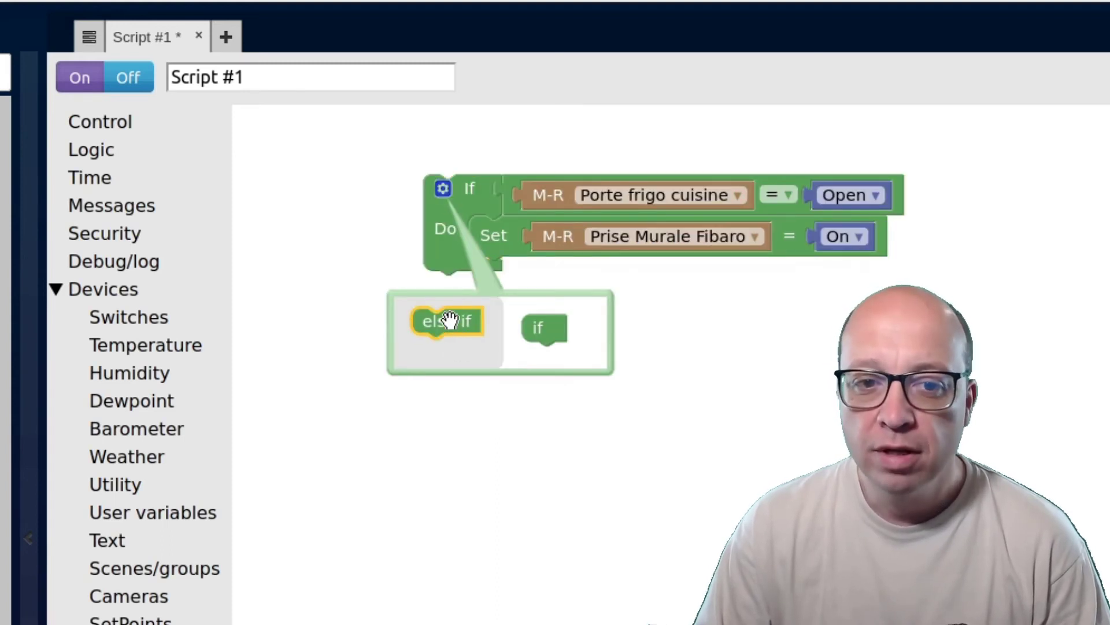
{"action": "left_click", "coordinate": [566, 331]}
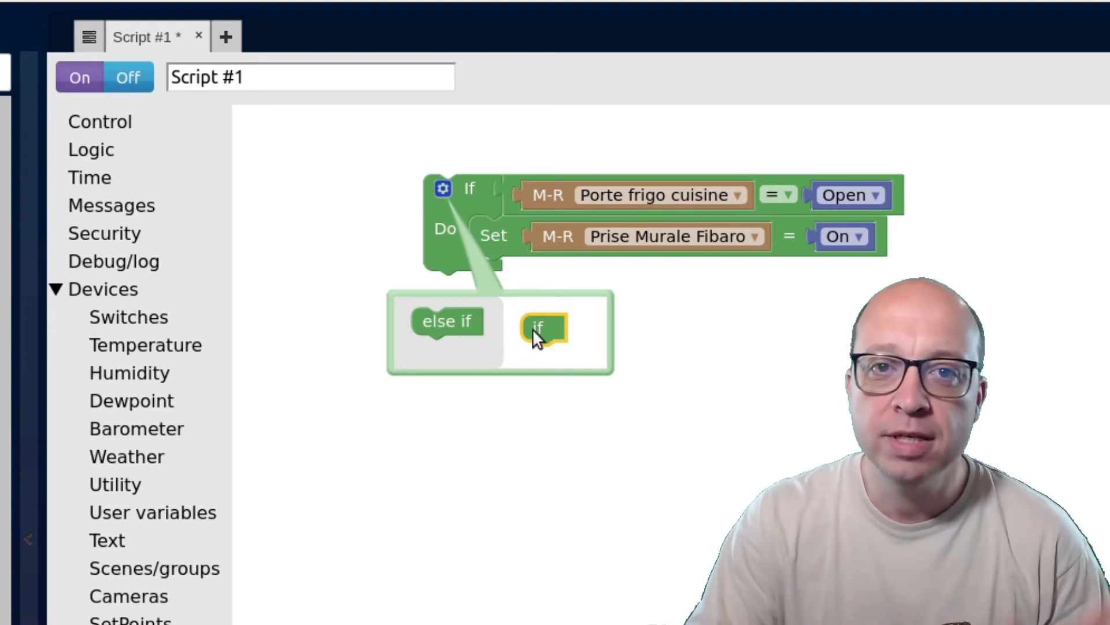
{"action": "left_click_drag", "start_coordinate": [438, 323], "coordinate": [538, 331]}
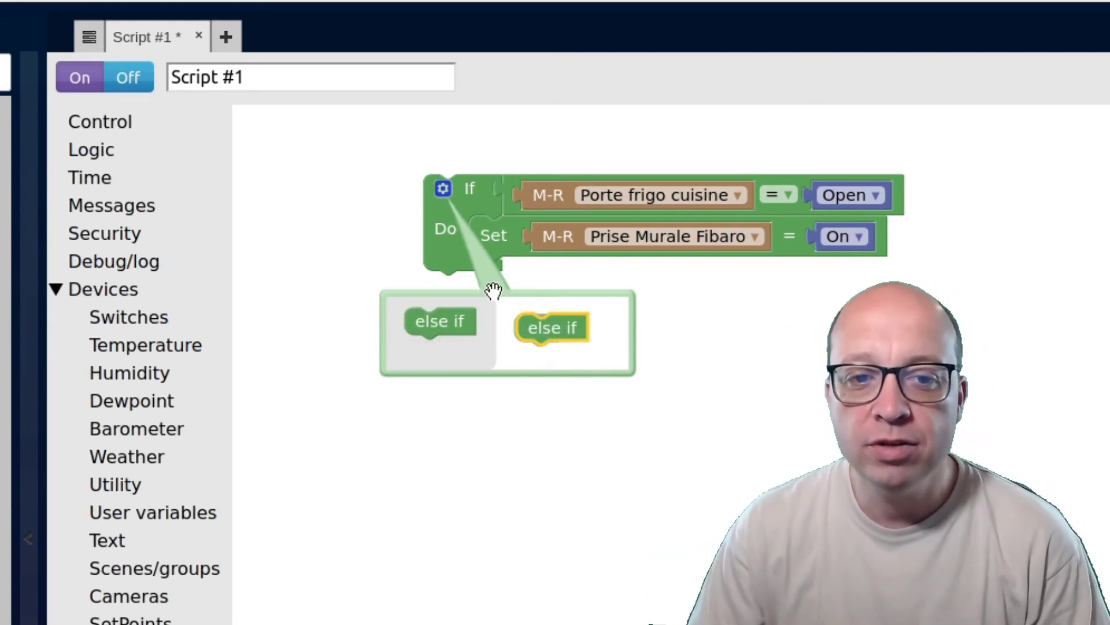
{"action": "left_click_drag", "start_coordinate": [549, 329], "coordinate": [546, 363]}
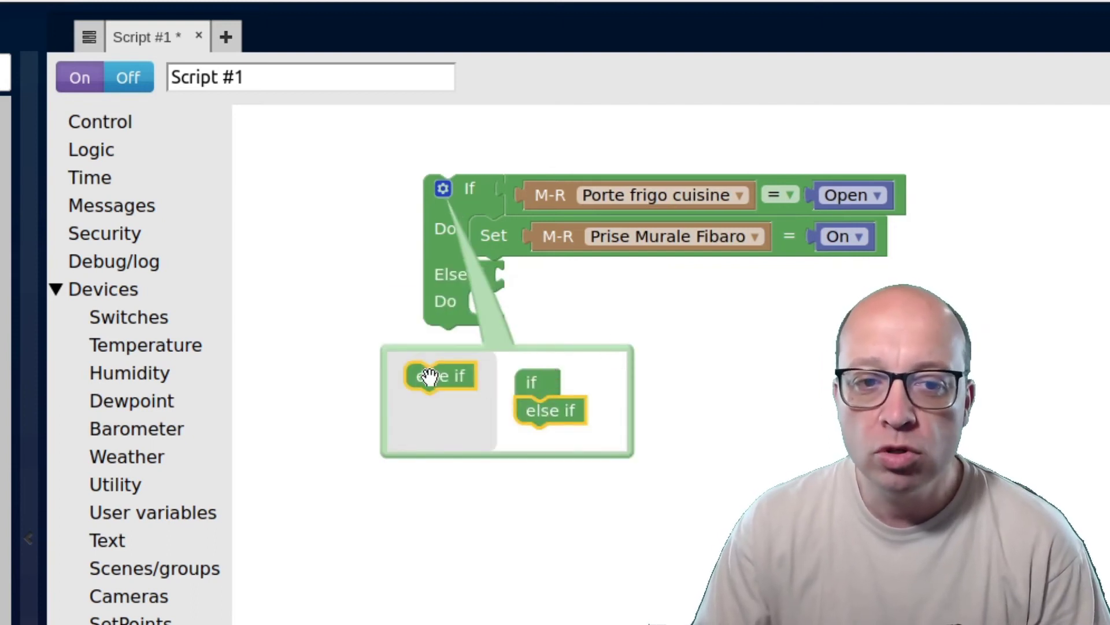
{"action": "left_click", "coordinate": [443, 188]}
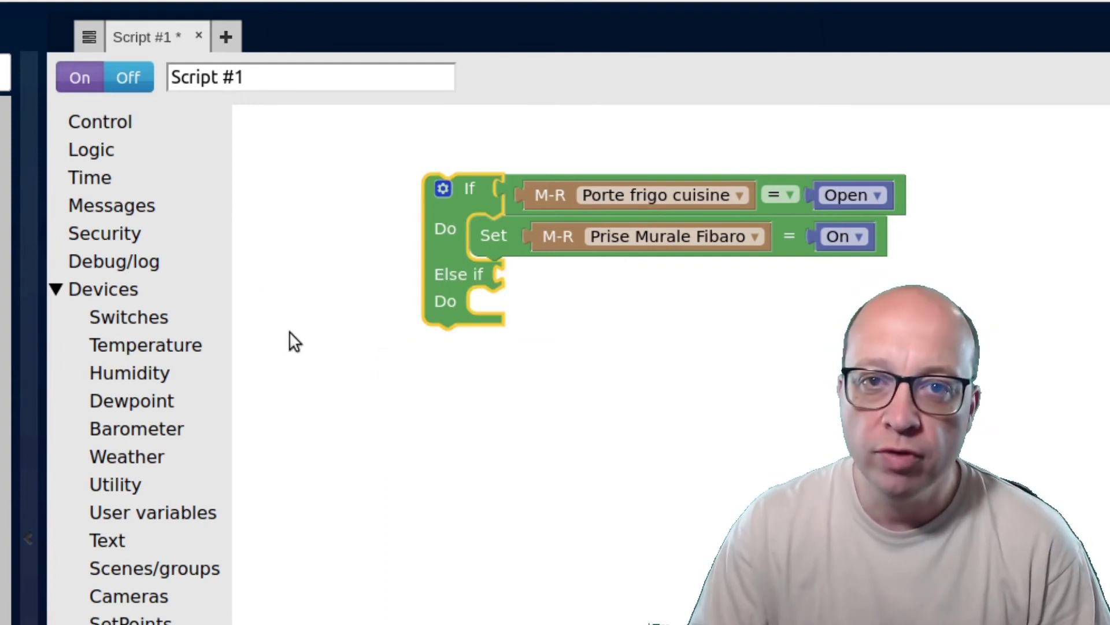
{"action": "left_click", "coordinate": [89, 119]}
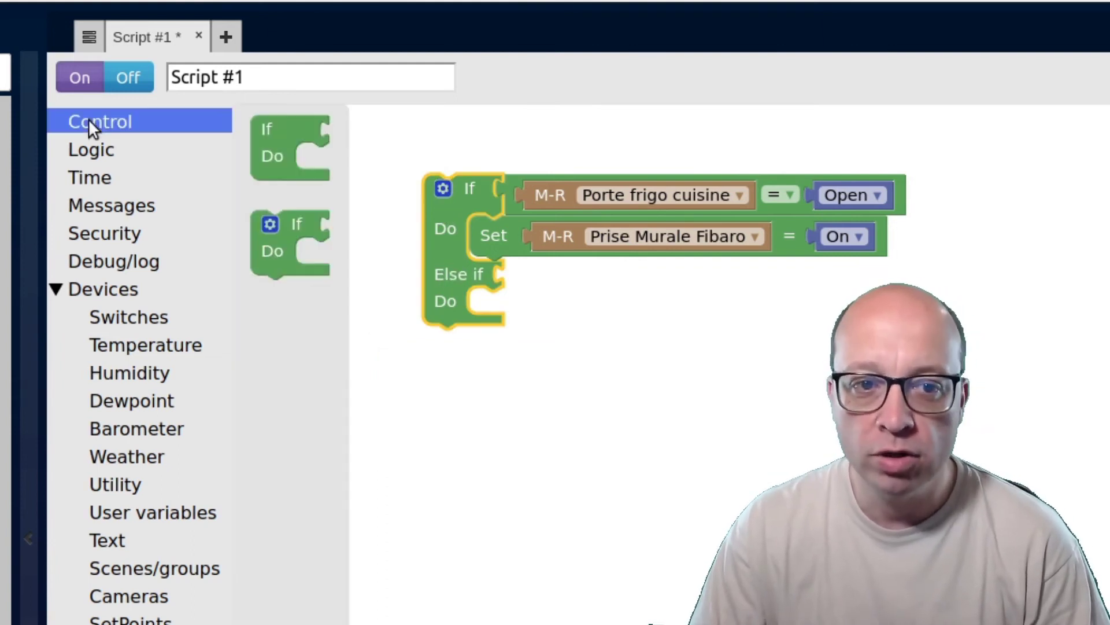
{"action": "left_click", "coordinate": [104, 152]}
{"action": "left_click_drag", "start_coordinate": [255, 143], "coordinate": [509, 289]}
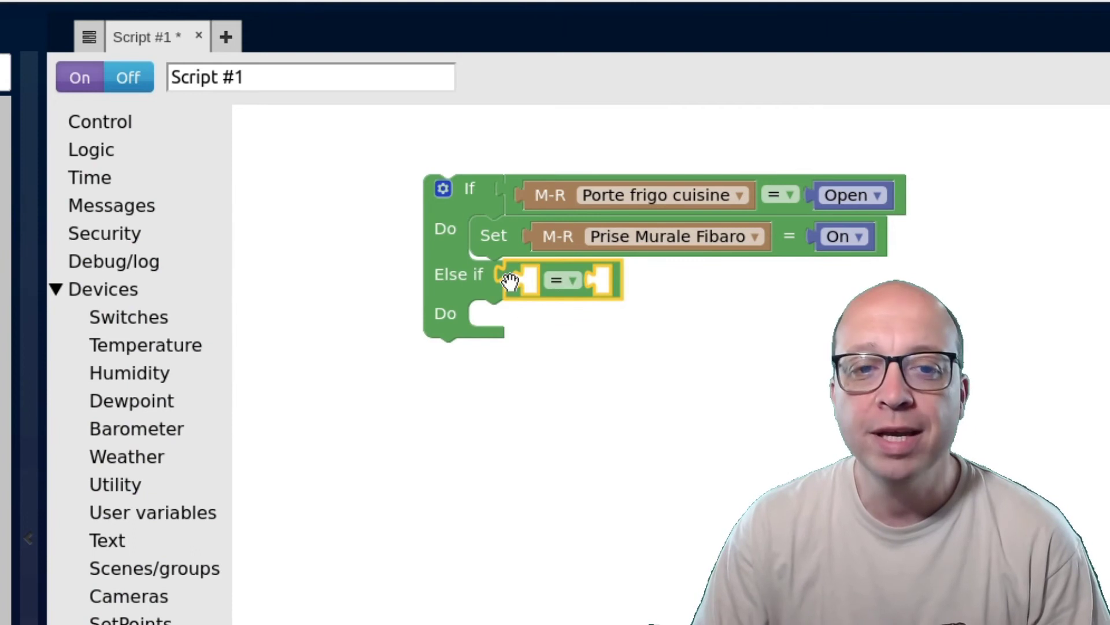
{"action": "left_click_drag", "start_coordinate": [510, 280], "coordinate": [485, 425]}
{"action": "right_click", "coordinate": [485, 426]}
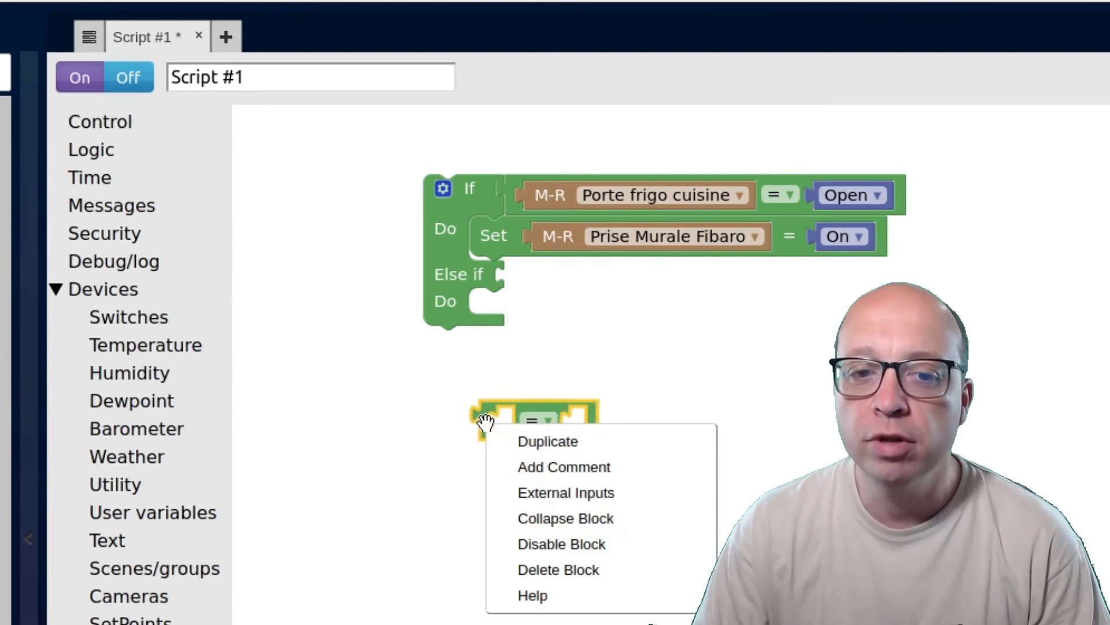
{"action": "left_click", "coordinate": [569, 568]}
Duplicate the If condition and its Set action, and attach the copies to the Else if branch.
{"action": "right_click", "coordinate": [514, 189]}
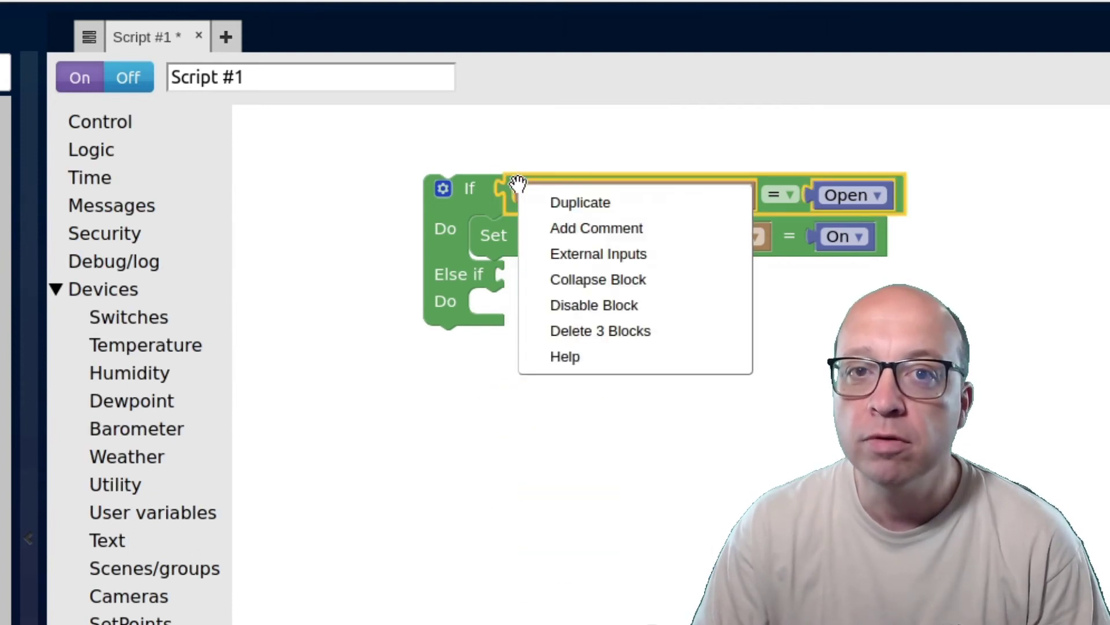
{"action": "left_click", "coordinate": [579, 201]}
{"action": "left_click_drag", "start_coordinate": [555, 270], "coordinate": [509, 273]}
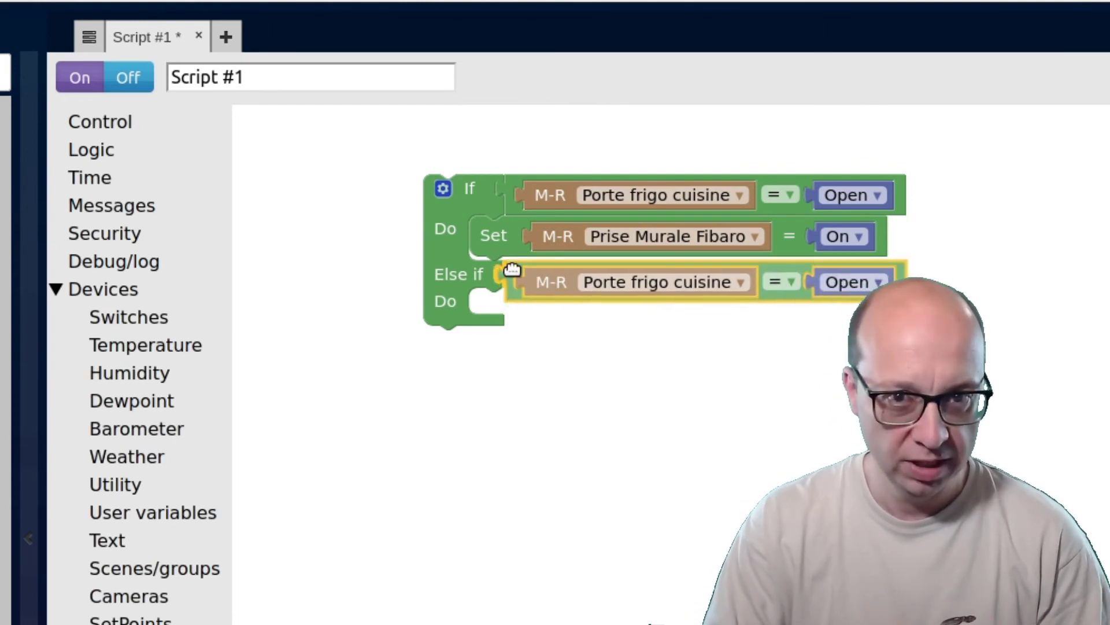
{"action": "right_click", "coordinate": [514, 235]}
{"action": "left_click", "coordinate": [573, 250]}
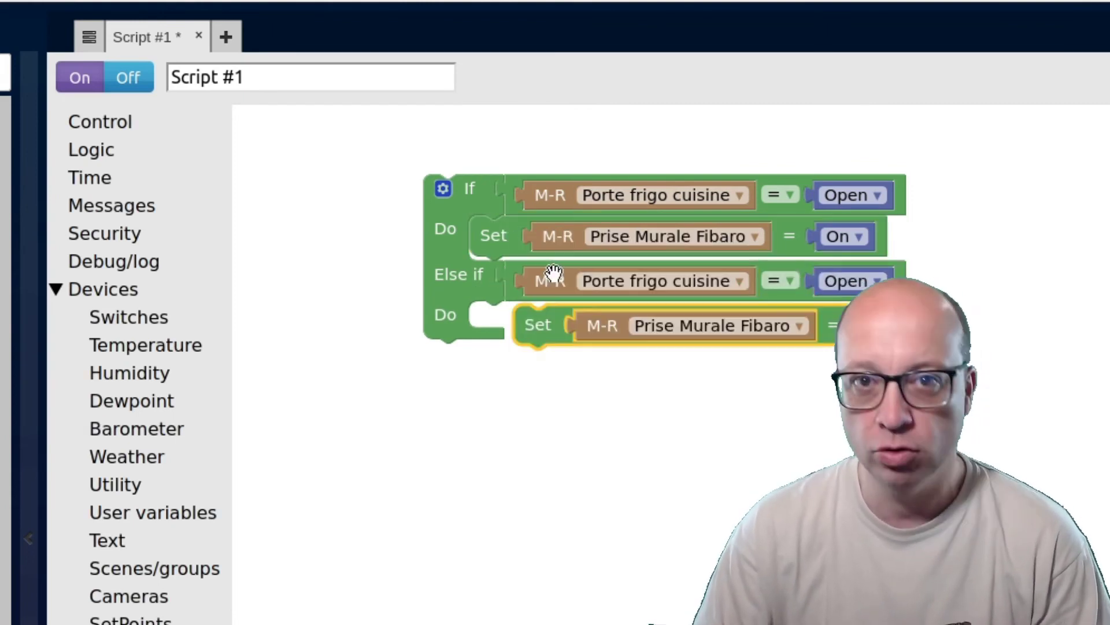
{"action": "left_click_drag", "start_coordinate": [528, 324], "coordinate": [485, 322]}
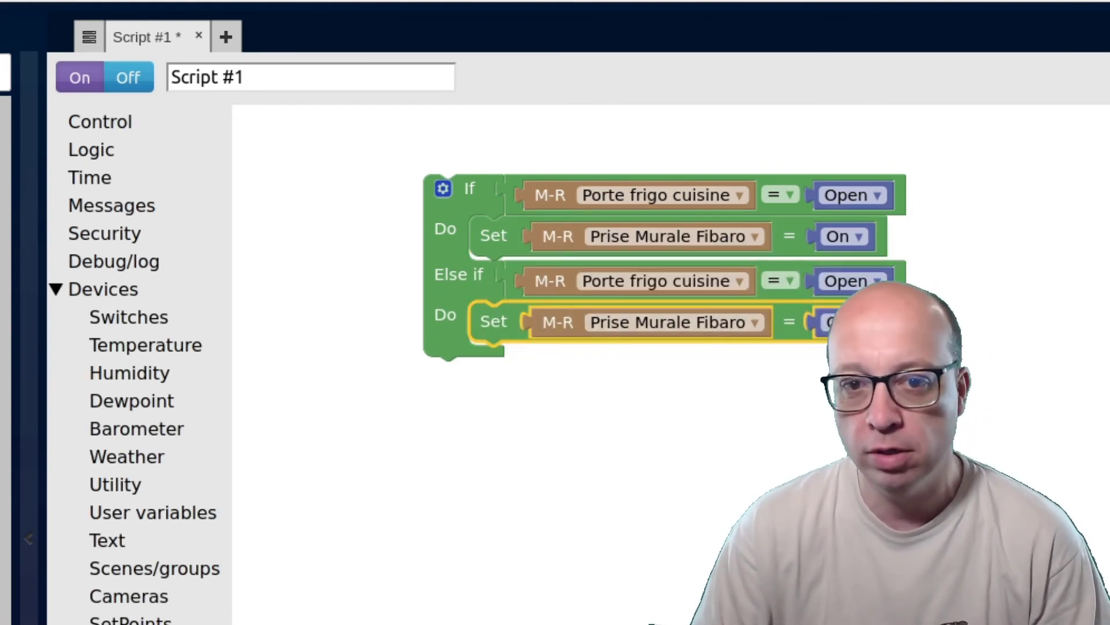
In the Else if branch, set the "Porte frigo cuisine" state to Closed and the "Prise Murale Fibaro" action to Off.
{"action": "left_click", "coordinate": [866, 279]}
{"action": "left_click", "coordinate": [839, 431]}
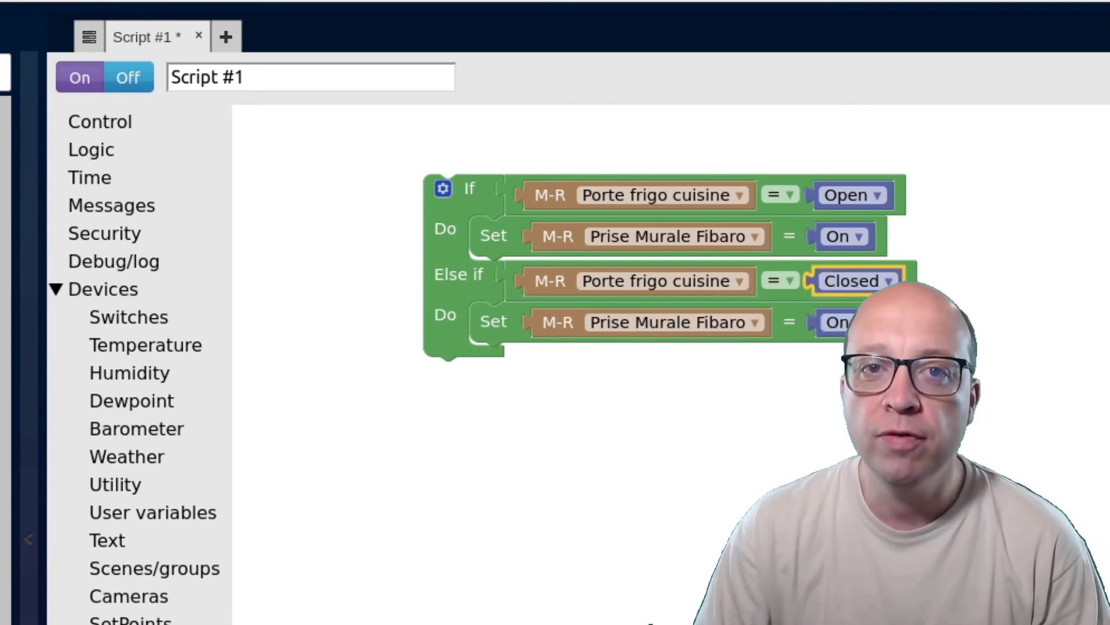
{"action": "left_click", "coordinate": [859, 322]}
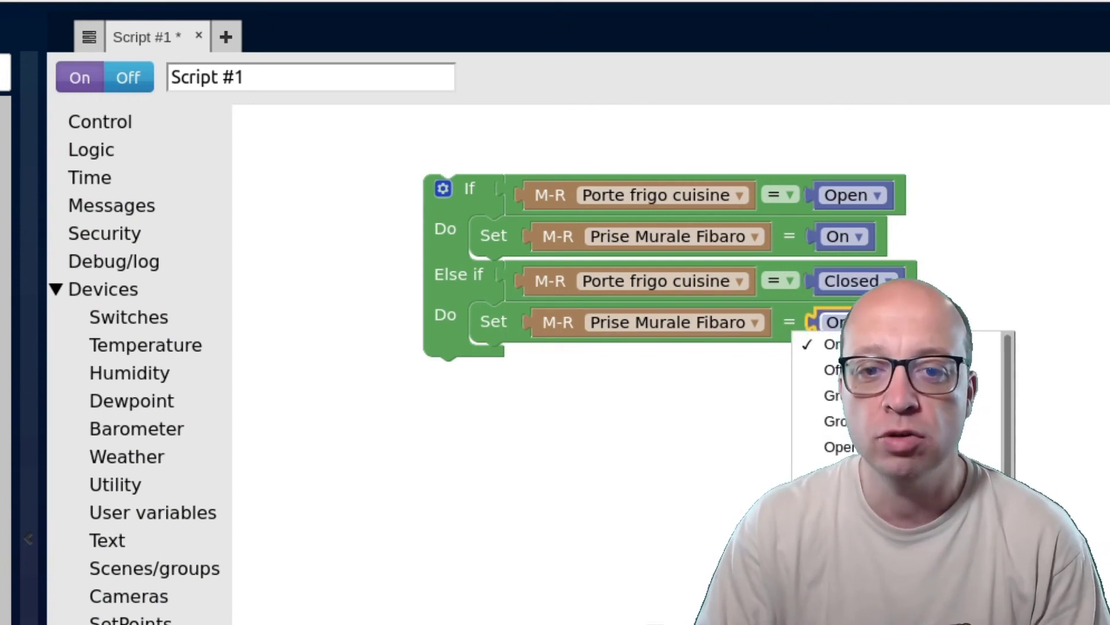
{"action": "left_click", "coordinate": [832, 369]}
Rename the script as "Attention frigo" and save it.
{"action": "left_click_drag", "start_coordinate": [285, 76], "coordinate": [40, 33]}
{"action": "type", "text": "Attent"}
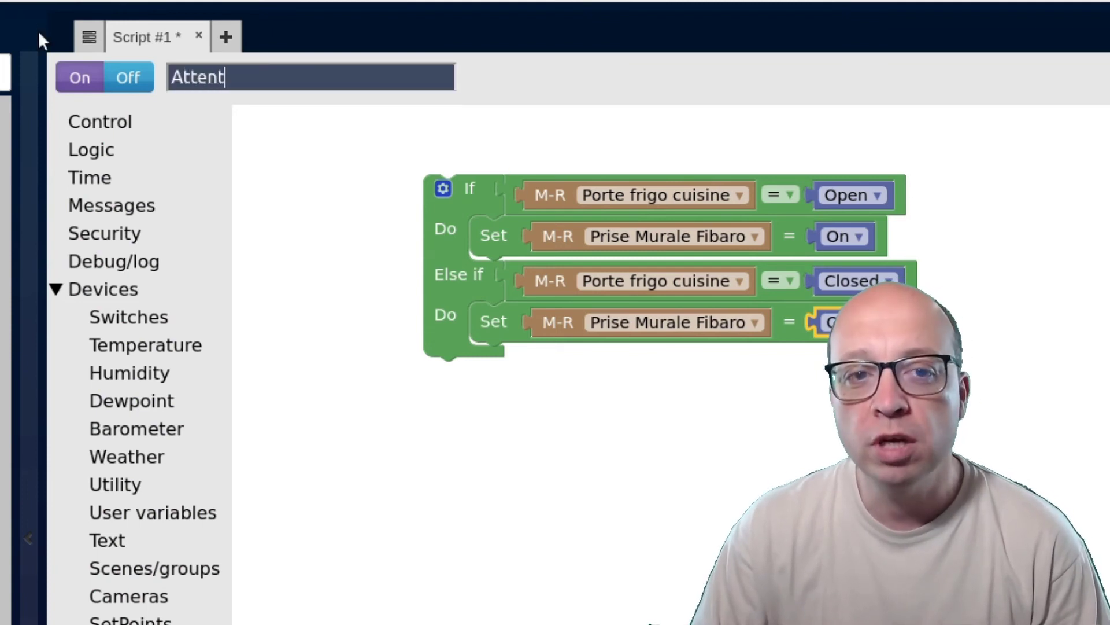
{"action": "type", "text": "ion frigo"}
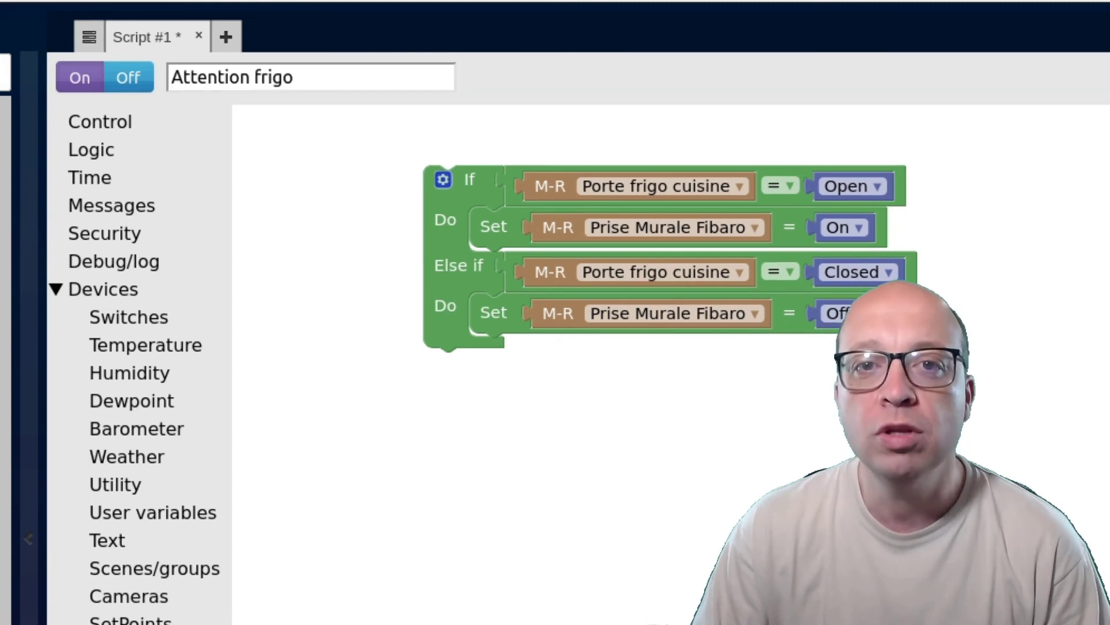
{"action": "key", "text": "ctrl+s"}
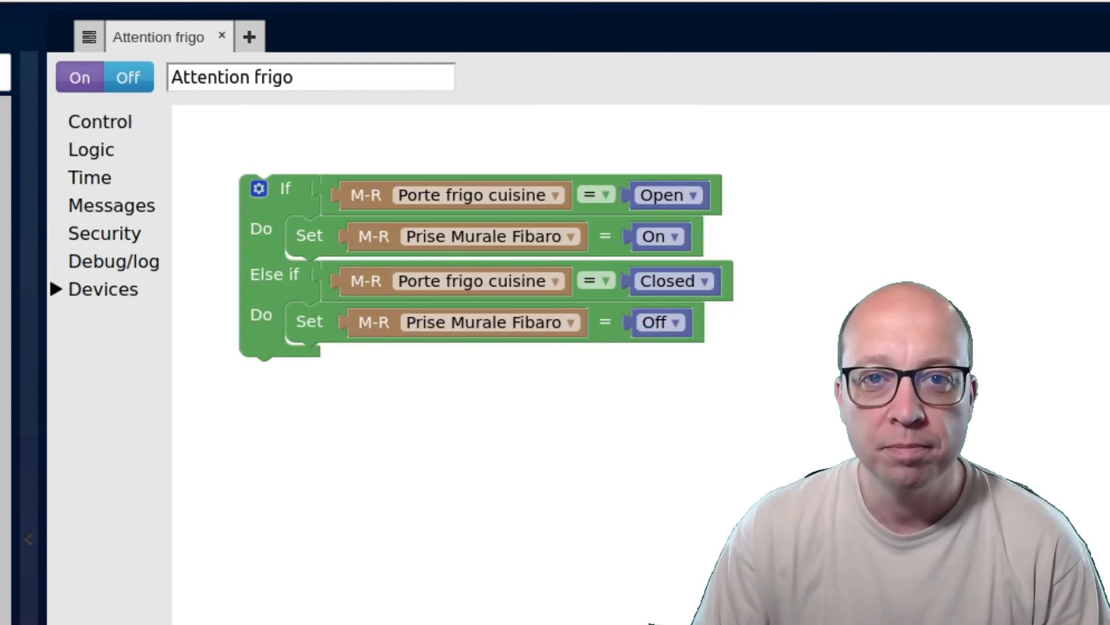